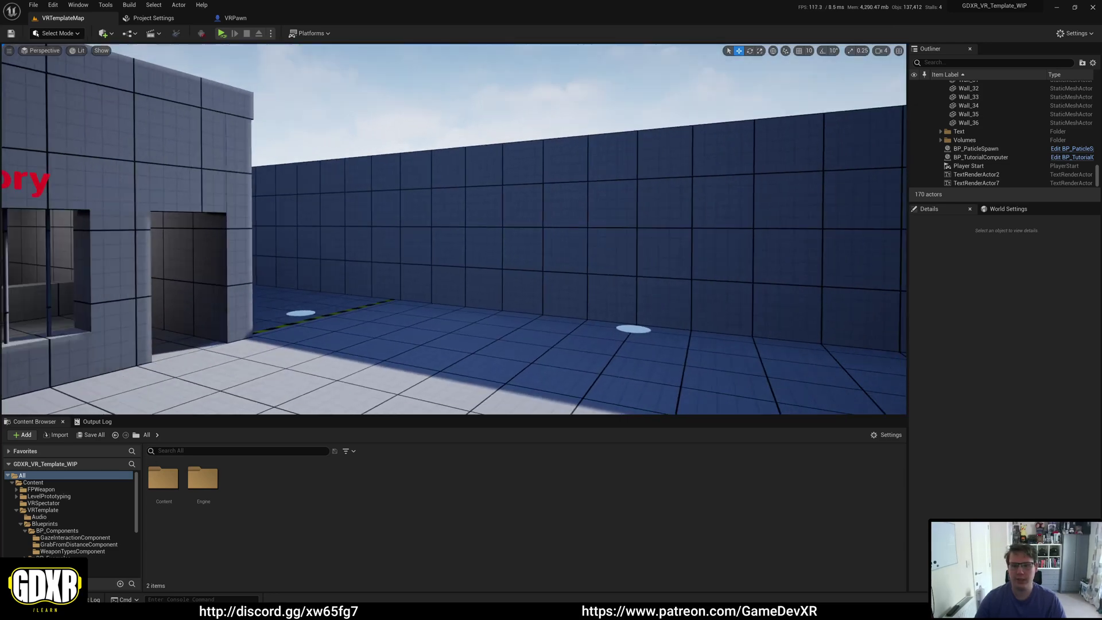
# Step: Create a new level in the VRTemplate Maps folder and open it for editing
pyautogui.press('s')
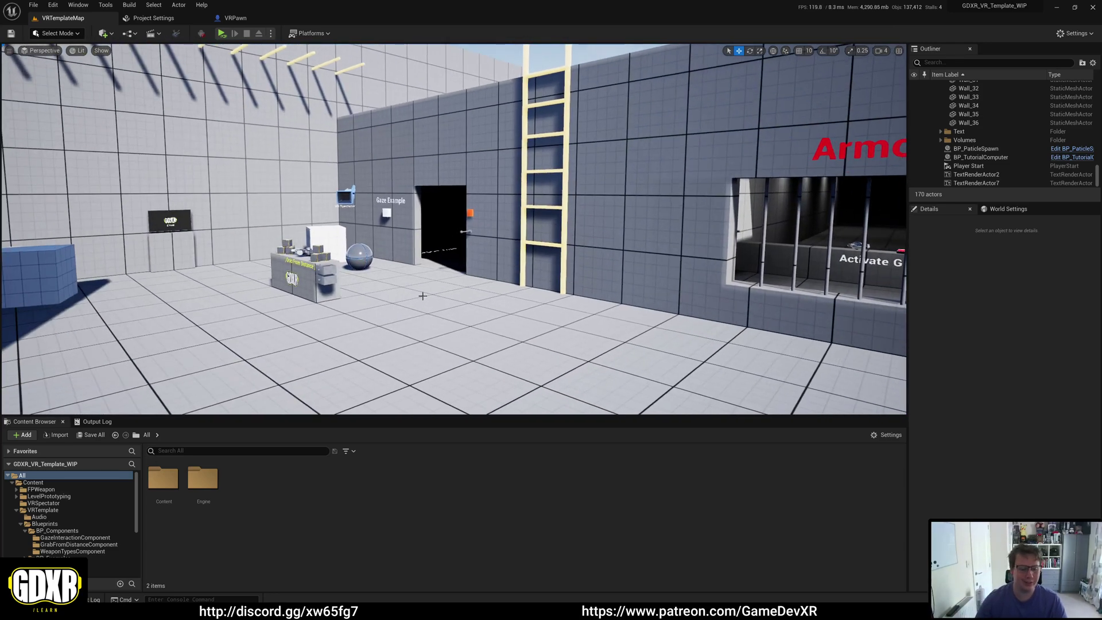
pyautogui.scroll(-5, 54, 522)
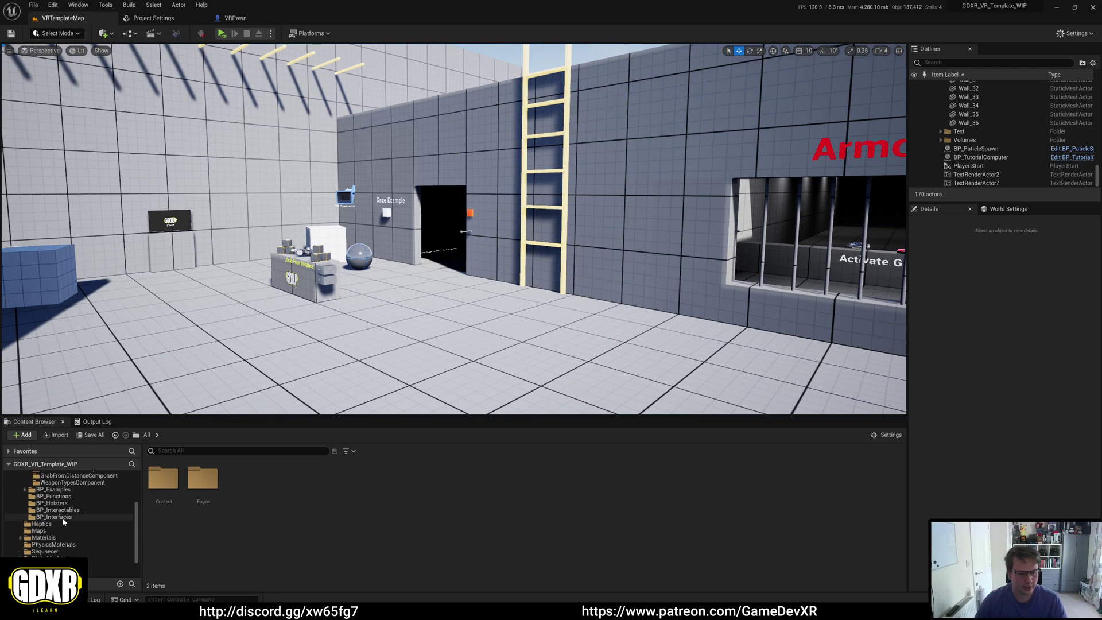
pyautogui.click(59, 532)
pyautogui.rightClick(284, 522)
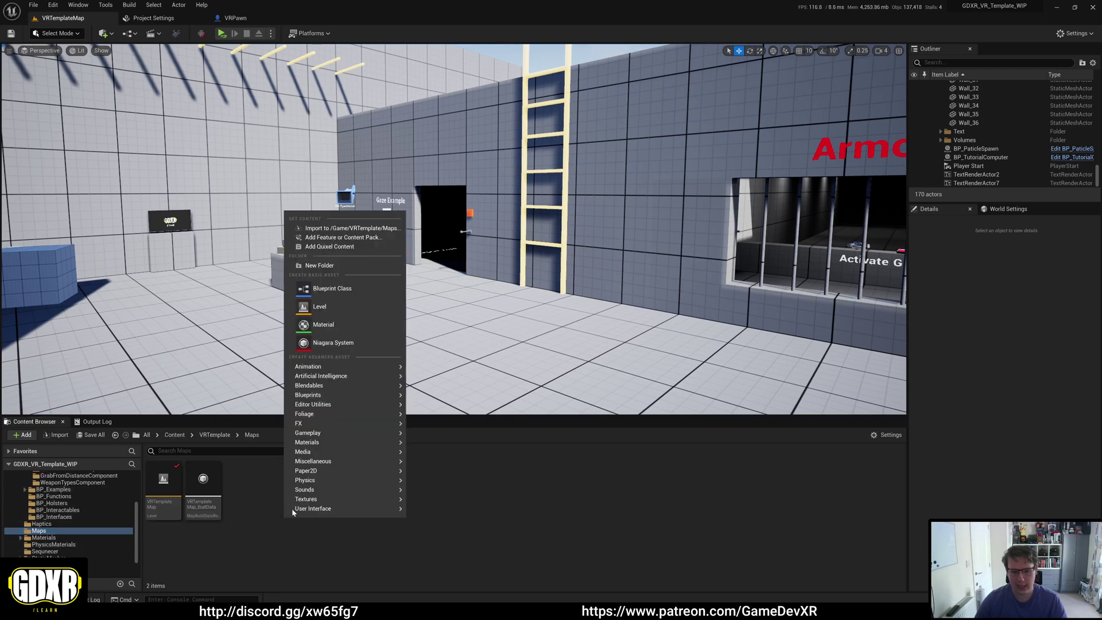
pyautogui.click(350, 303)
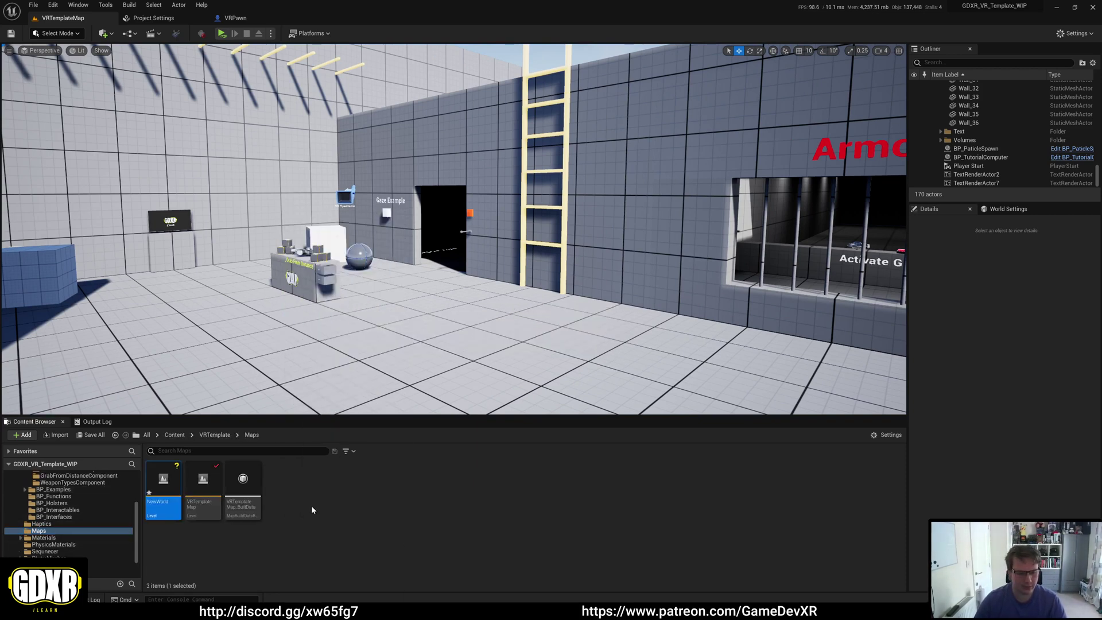
pyautogui.doubleClick(169, 501)
pyautogui.click(577, 406)
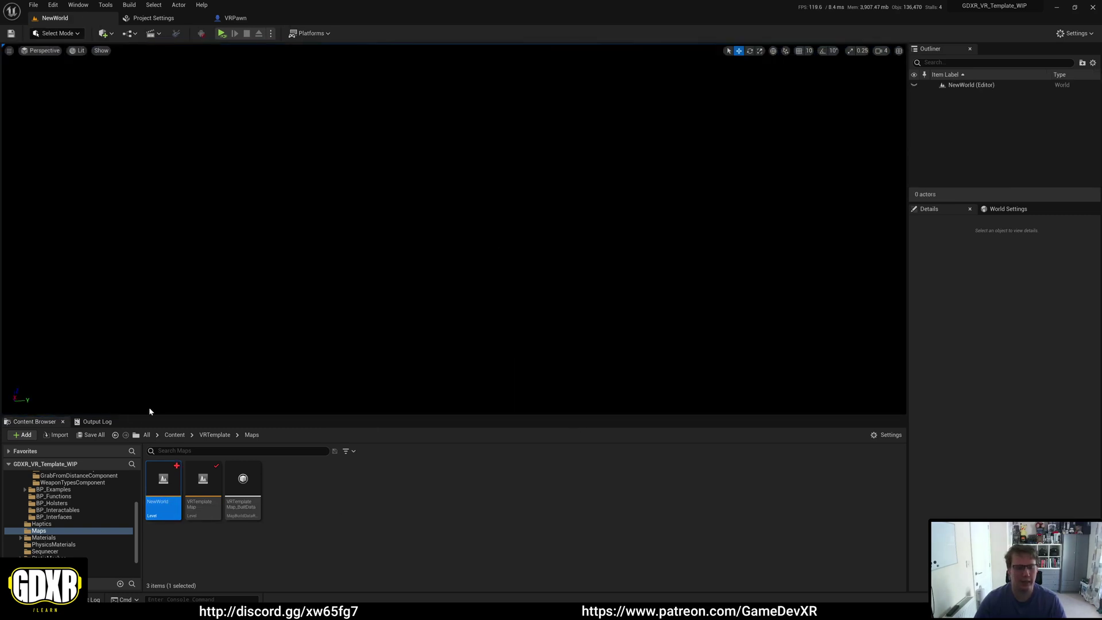
# Step: Search all content for "sky" and place BP_Sky_Sphere in the level
pyautogui.click(147, 436)
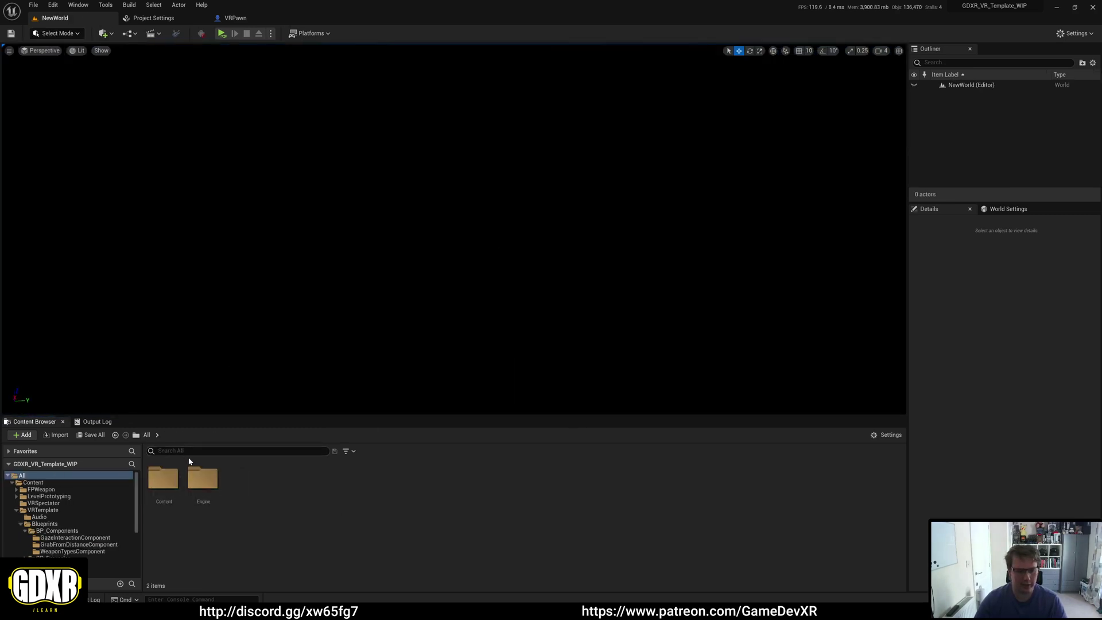
pyautogui.write('sky')
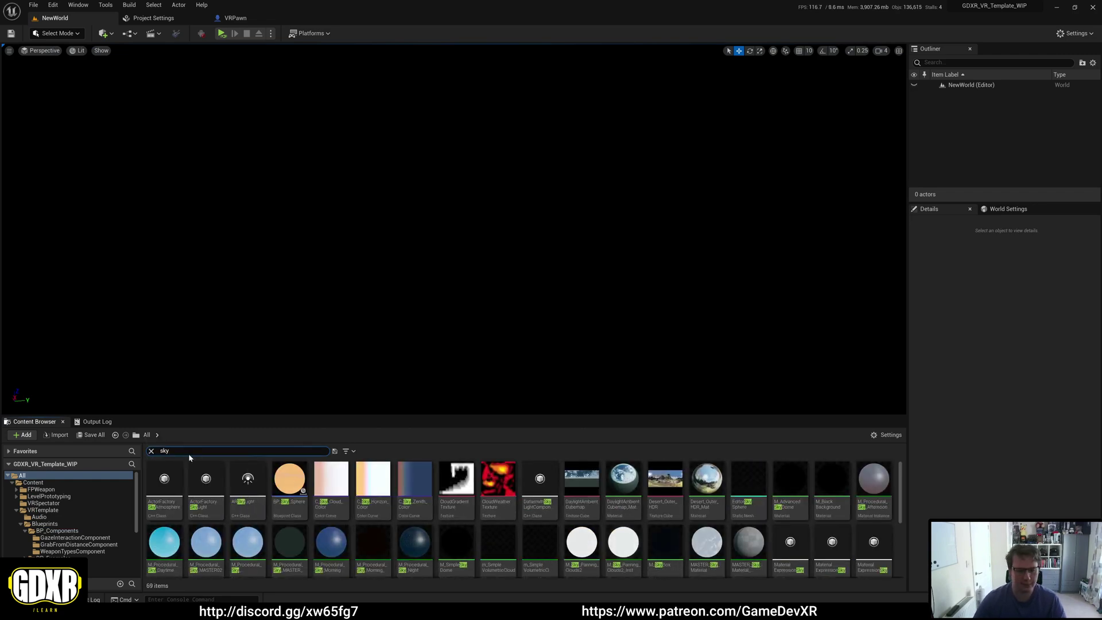
pyautogui.moveTo(282, 497); pyautogui.dragTo(417, 354)
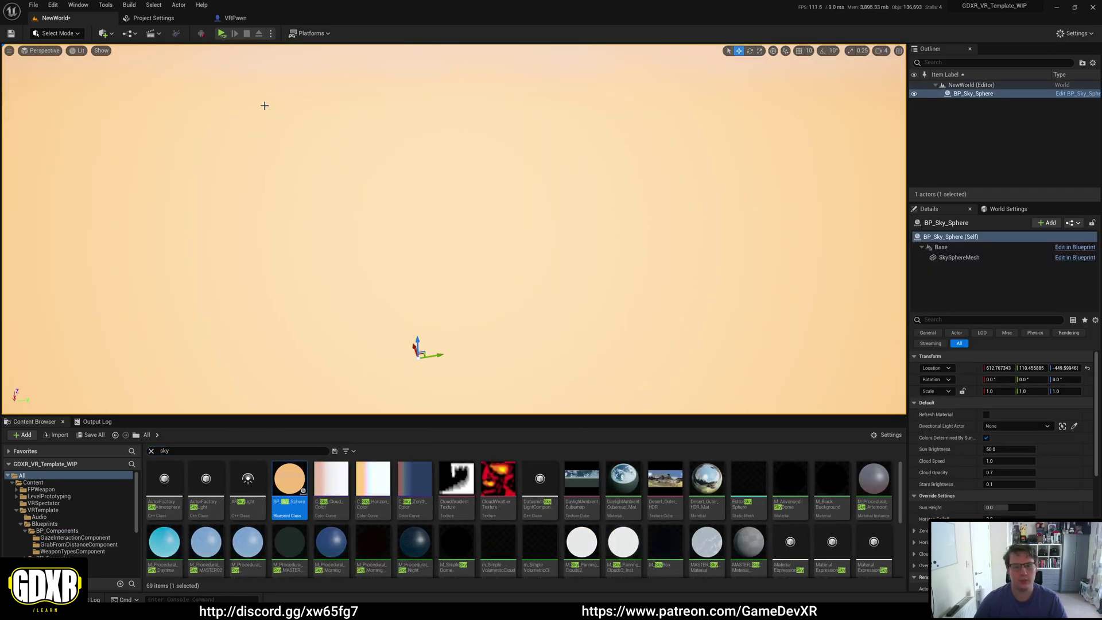
# Step: Add a directional light above the sky sphere's origin and assign it as the sky sphere's Directional Light Actor
pyautogui.click(102, 37)
pyautogui.moveTo(148, 111)
pyautogui.moveTo(233, 116); pyautogui.dragTo(413, 224)
pyautogui.click(997, 430)
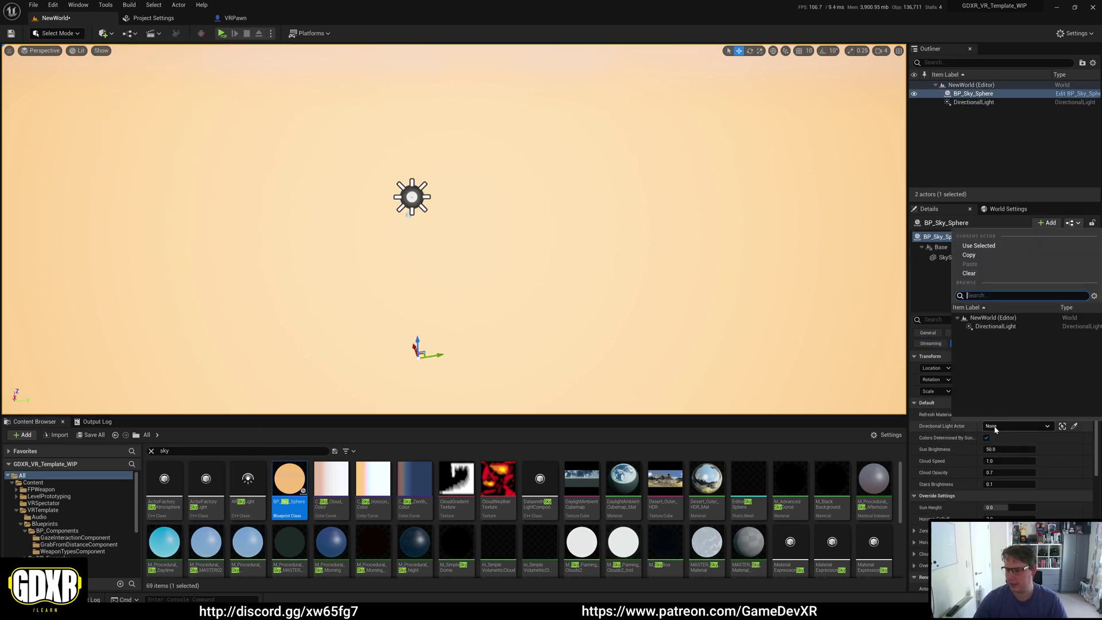
pyautogui.click(996, 326)
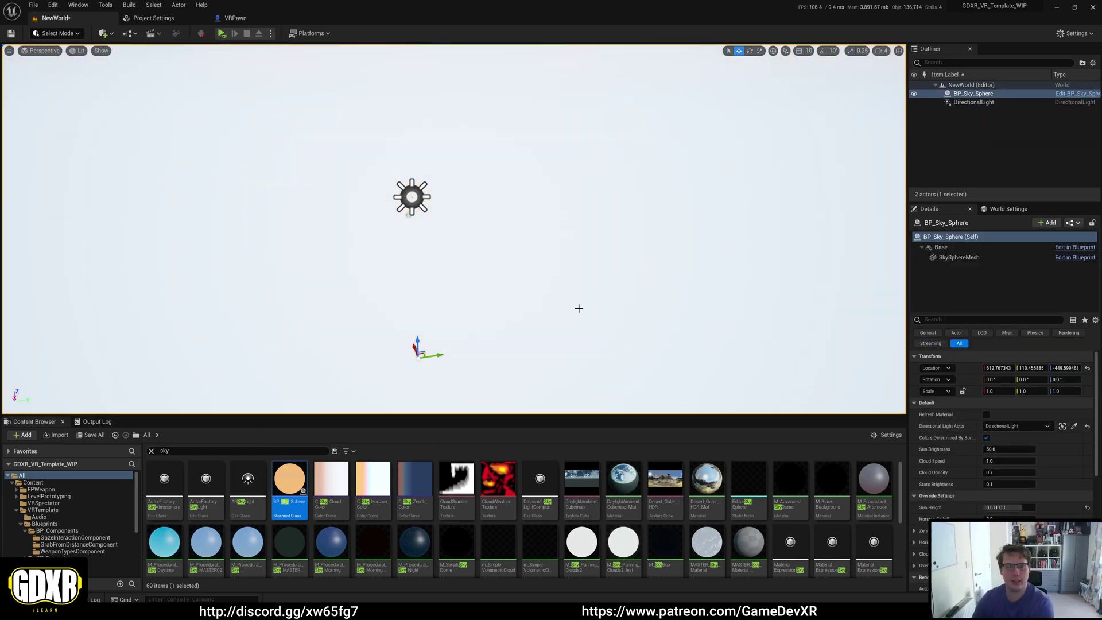
# Step: Add a cube shape to the level and reset its location to the world origin
pyautogui.click(112, 36)
pyautogui.moveTo(133, 105)
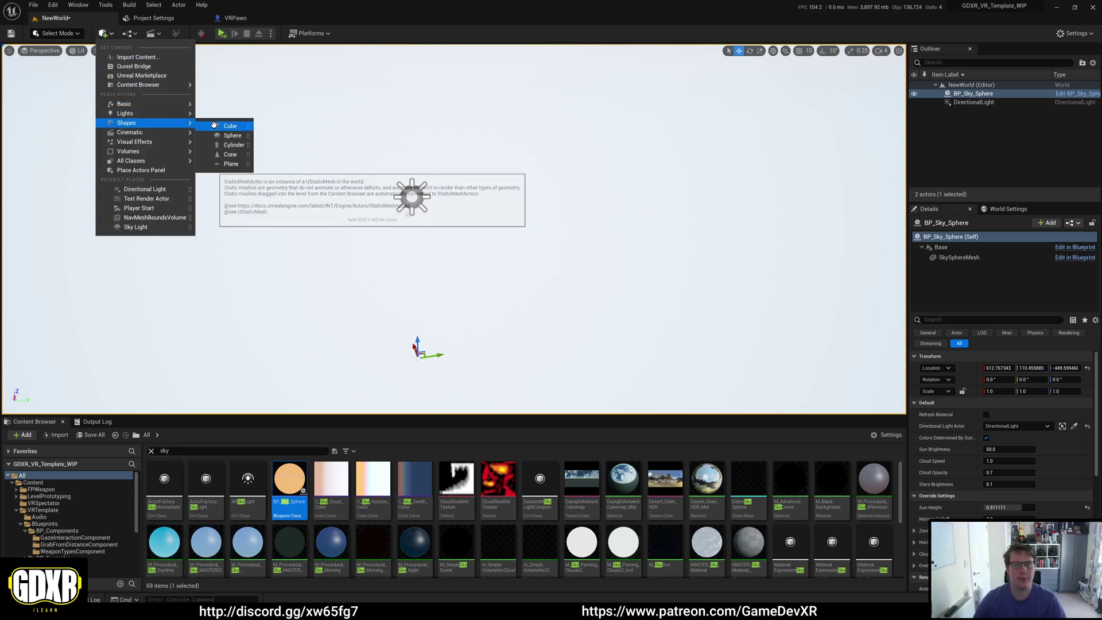
pyautogui.moveTo(230, 124); pyautogui.dragTo(410, 339)
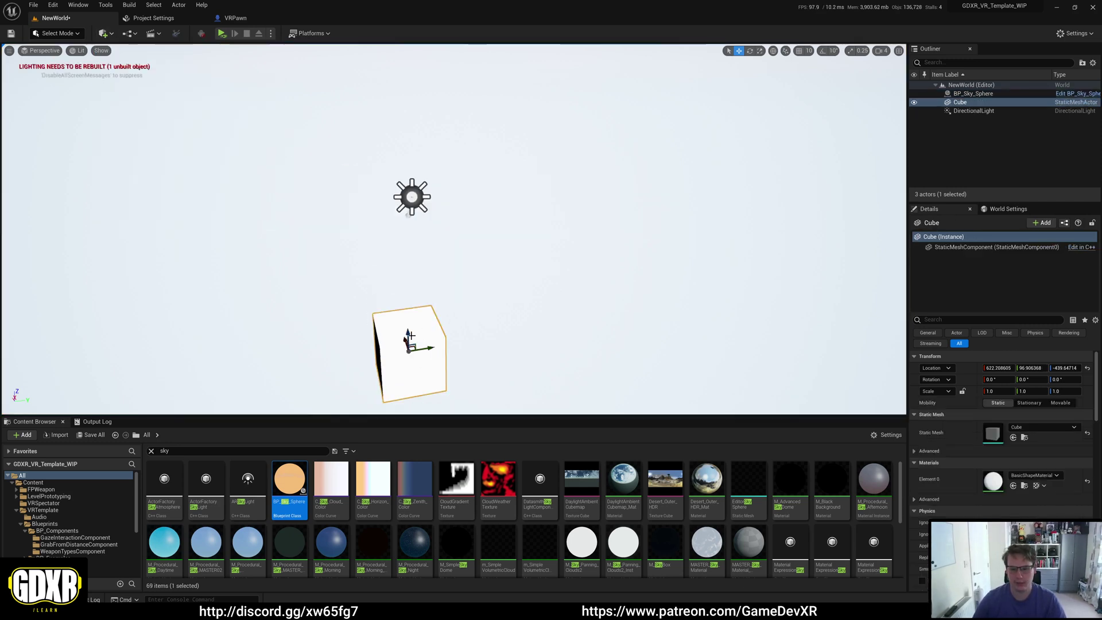
pyautogui.click(1088, 368)
# Step: Scale the cube into a wide flat floor, about 21.5 in X and Y and 0.11 in Z
pyautogui.moveTo(480, 246)
pyautogui.mouseDown(button='right')
pyautogui.moveTo(632, 270)
pyautogui.moveTo(479, 245)
pyautogui.mouseUp(button='right')
pyautogui.press('r')
pyautogui.moveTo(485, 160)
pyautogui.mouseDown(button='right')
pyautogui.moveTo(485, 206)
pyautogui.moveTo(462, 276)
pyautogui.moveTo(485, 160)
pyautogui.mouseUp(button='right')
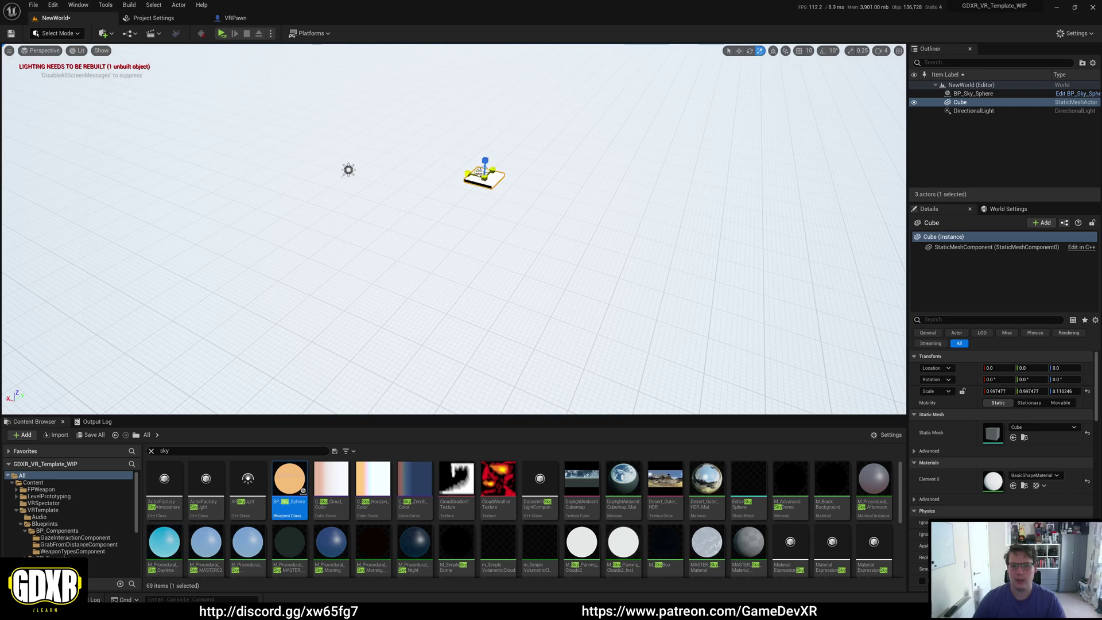
pyautogui.moveTo(468, 174); pyautogui.dragTo(468, 175)
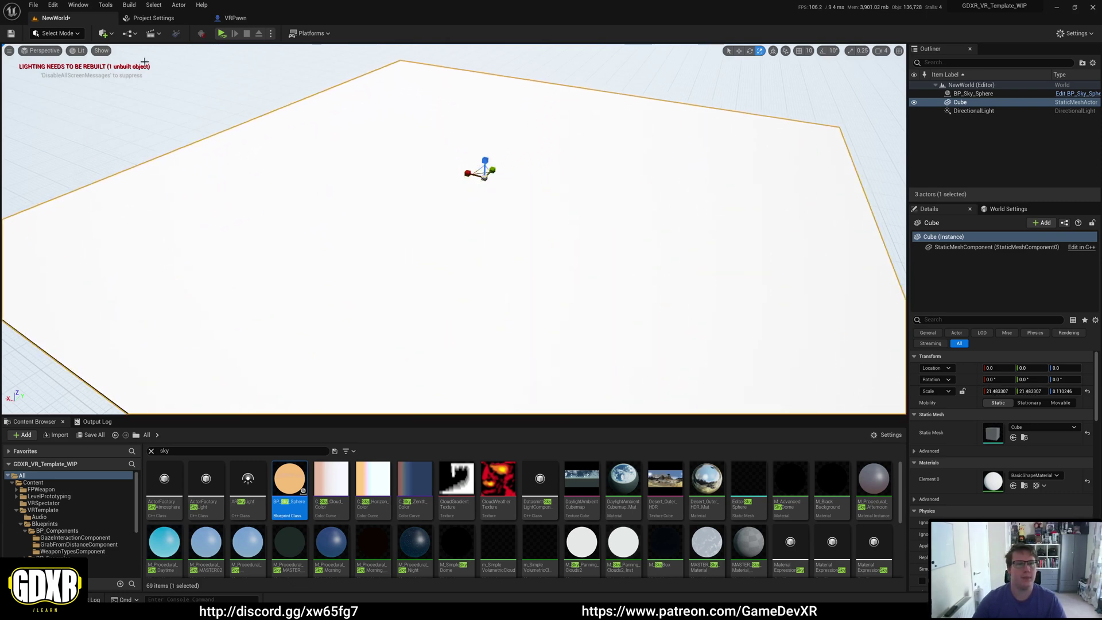
# Step: Clear the asset search and add a Sky Light to the level
pyautogui.click(151, 452)
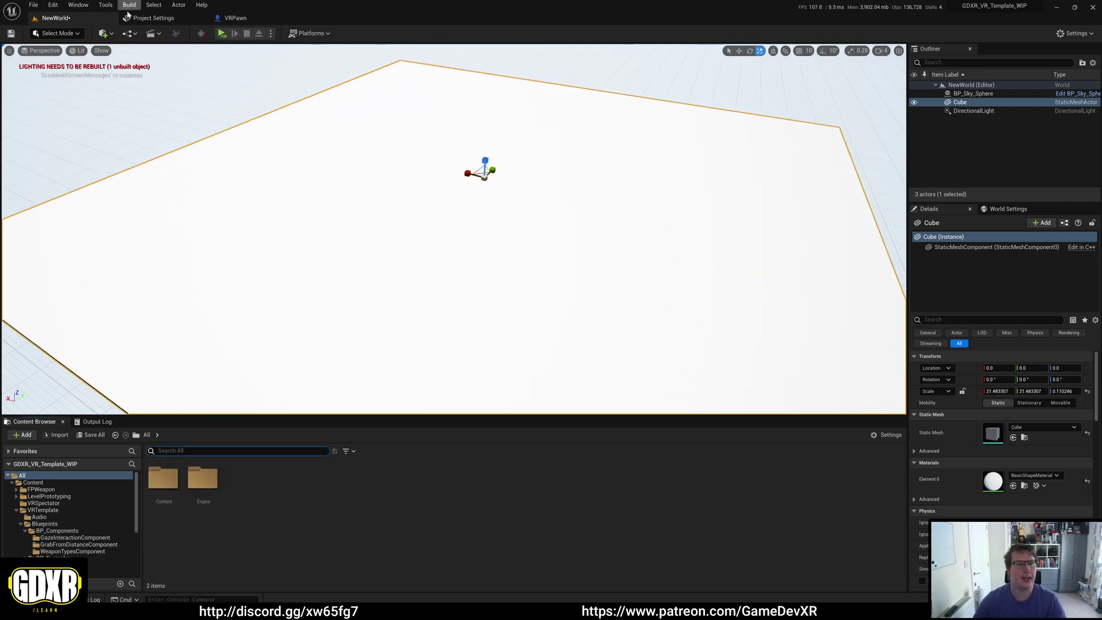
pyautogui.click(104, 33)
pyautogui.moveTo(145, 116)
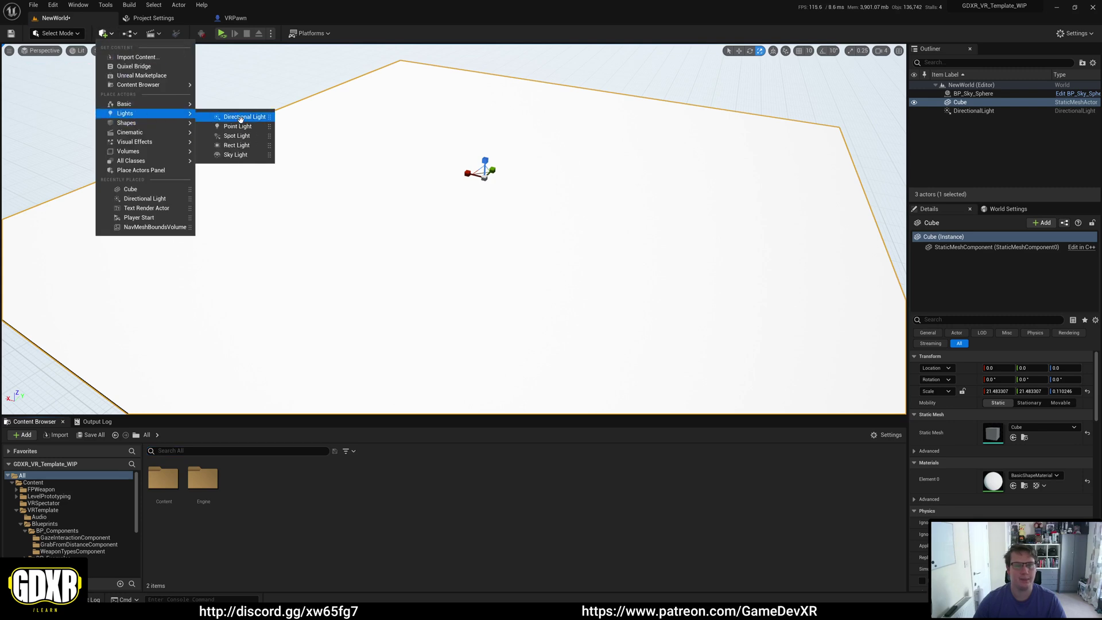
pyautogui.click(236, 154)
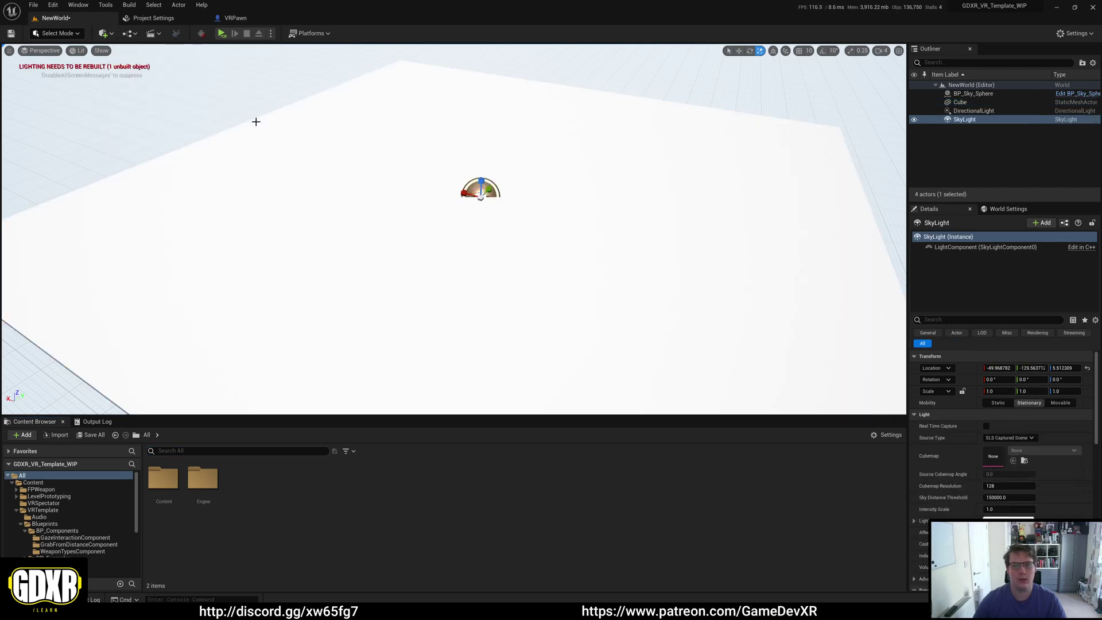
# Step: Add a second cube at the floor's far corner, scale it uniformly to about 2.6 and raise it to a height of about 129
pyautogui.click(104, 33)
pyautogui.moveTo(129, 125)
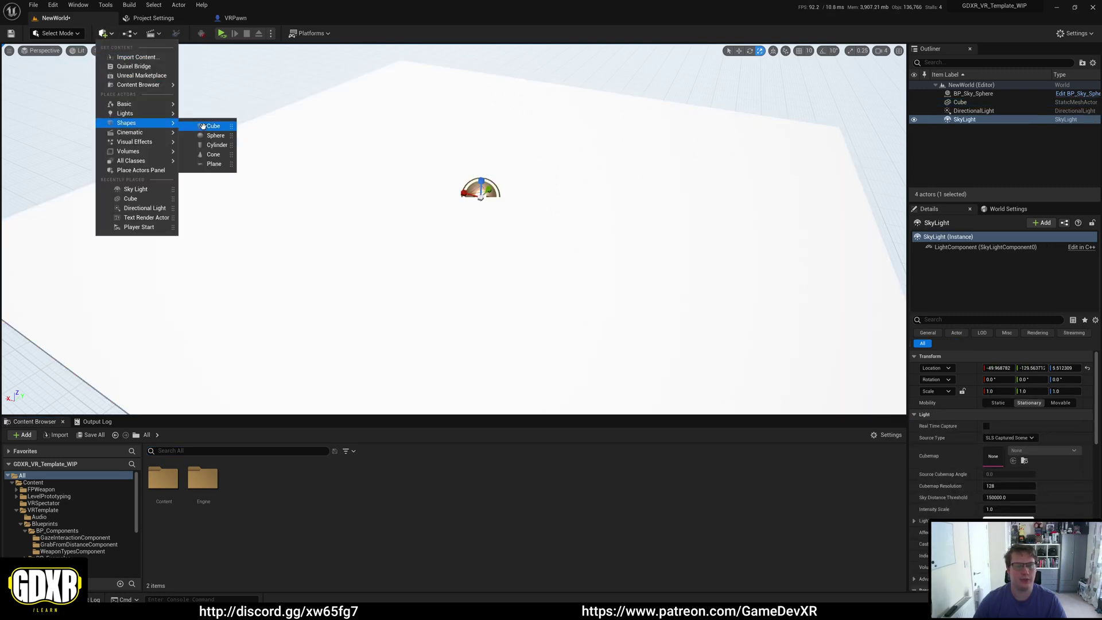
pyautogui.moveTo(204, 126); pyautogui.dragTo(320, 175)
pyautogui.moveTo(399, 76); pyautogui.dragTo(404, 73)
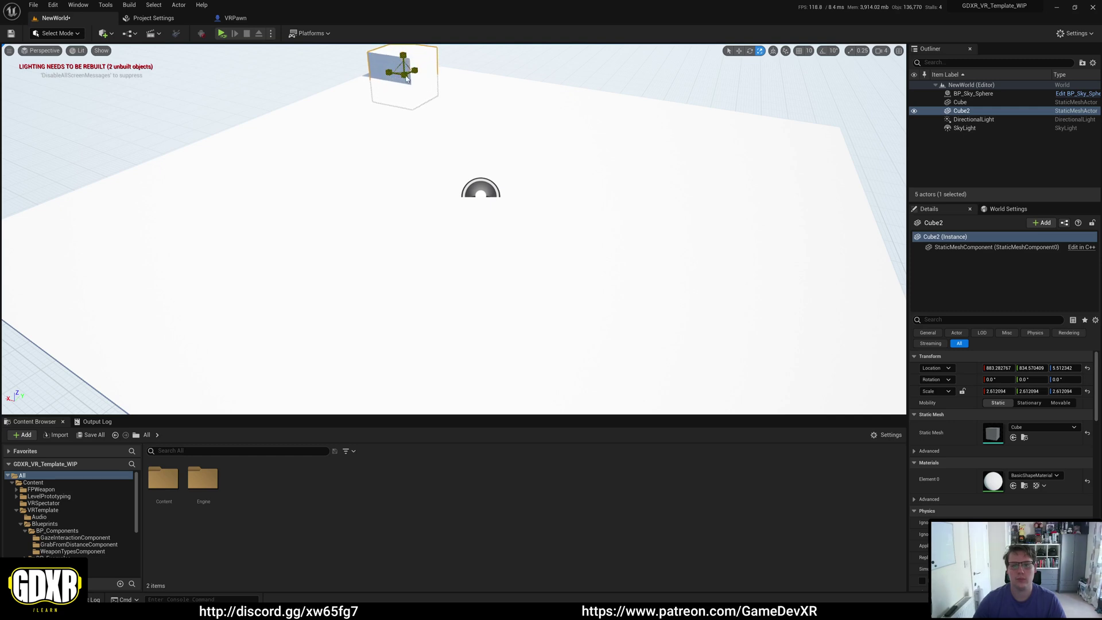
pyautogui.press('s')
pyautogui.moveTo(407, 77); pyautogui.dragTo(452, 111, button='right')
pyautogui.press('w')
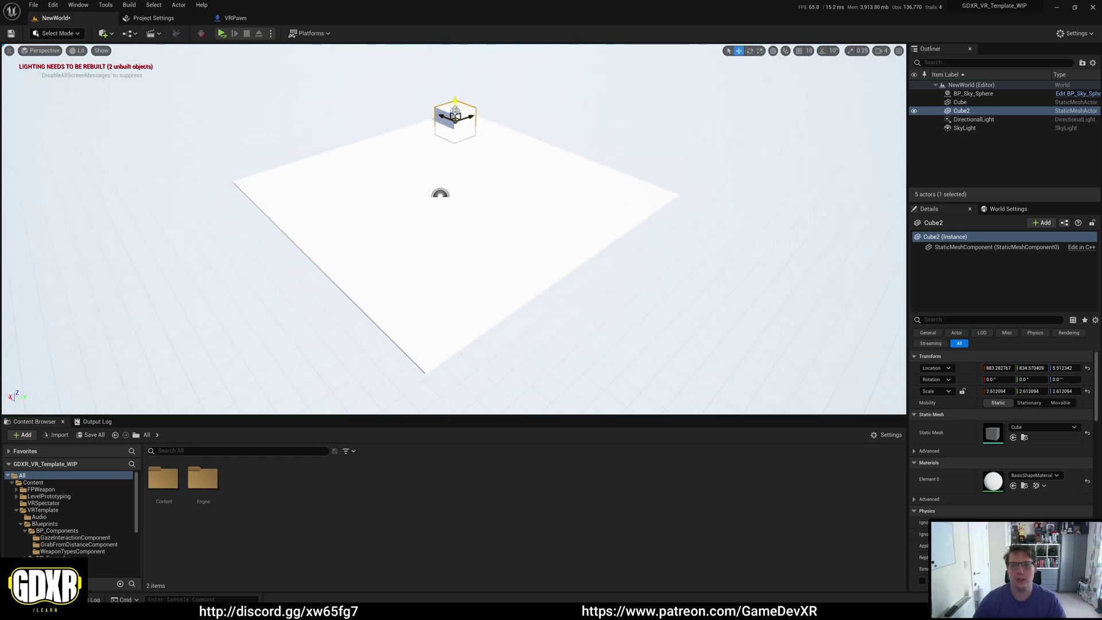
# Step: Add a sphere scaled uniformly to about 3 on the floor corner opposite the empty one, at a height of about 76
pyautogui.click(110, 34)
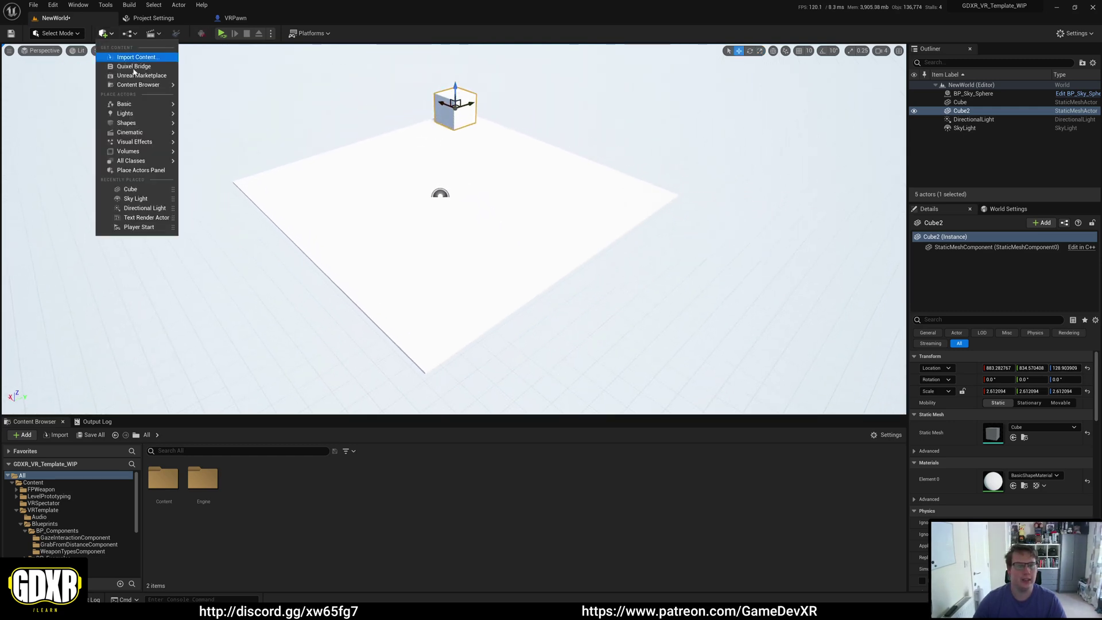
pyautogui.moveTo(140, 119)
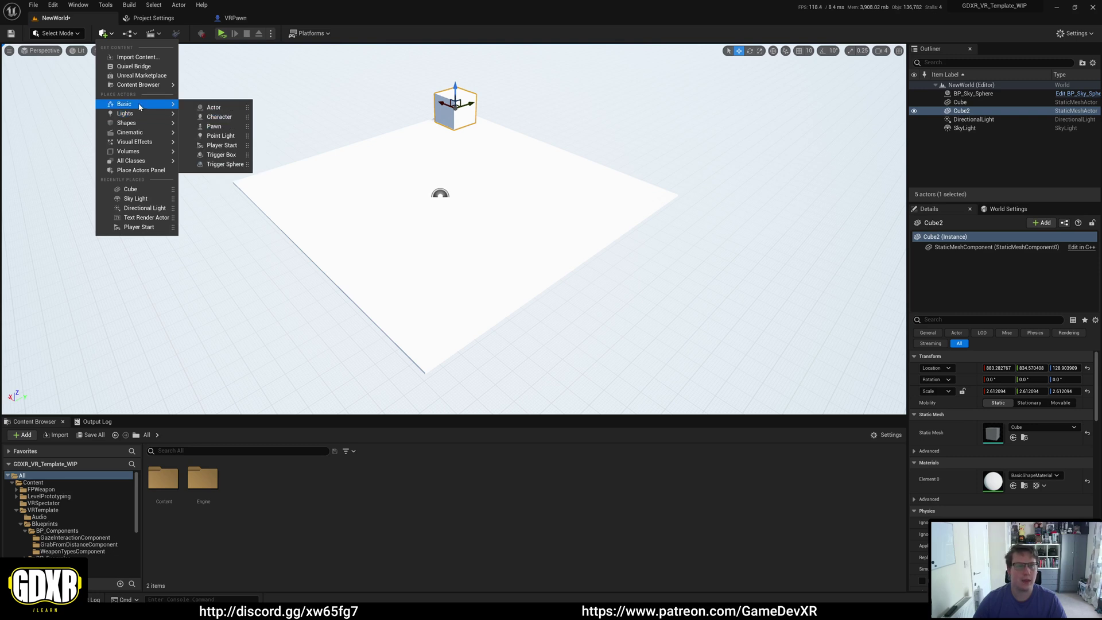
pyautogui.moveTo(202, 135); pyautogui.dragTo(287, 175)
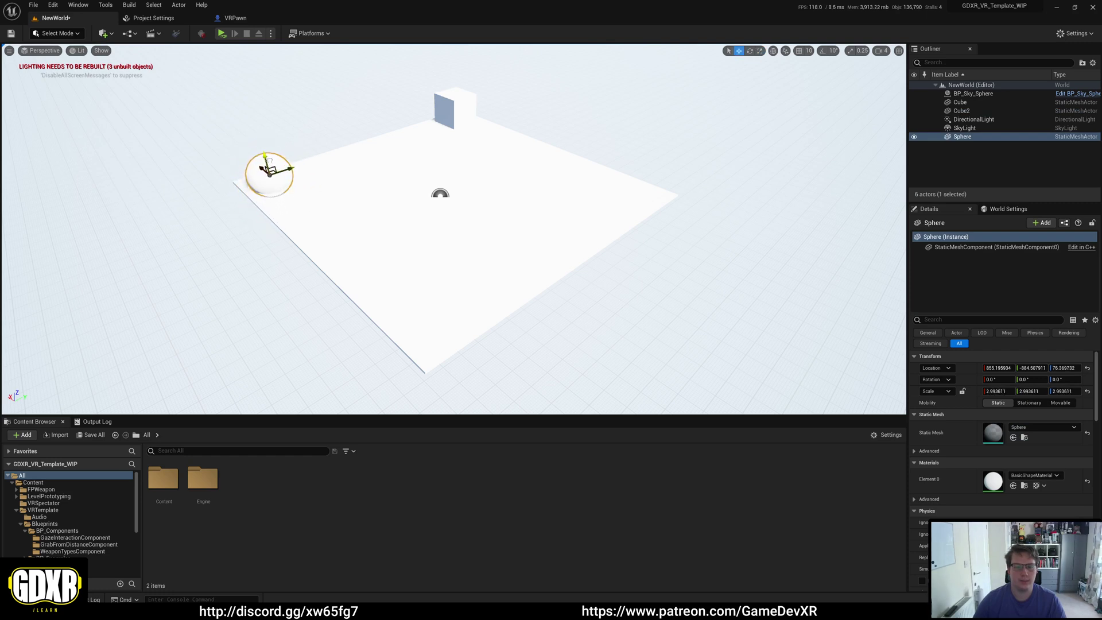
# Step: Add a cone scaled uniformly to about 2.6 on the floor's near corner, at a height of about 103
pyautogui.click(104, 34)
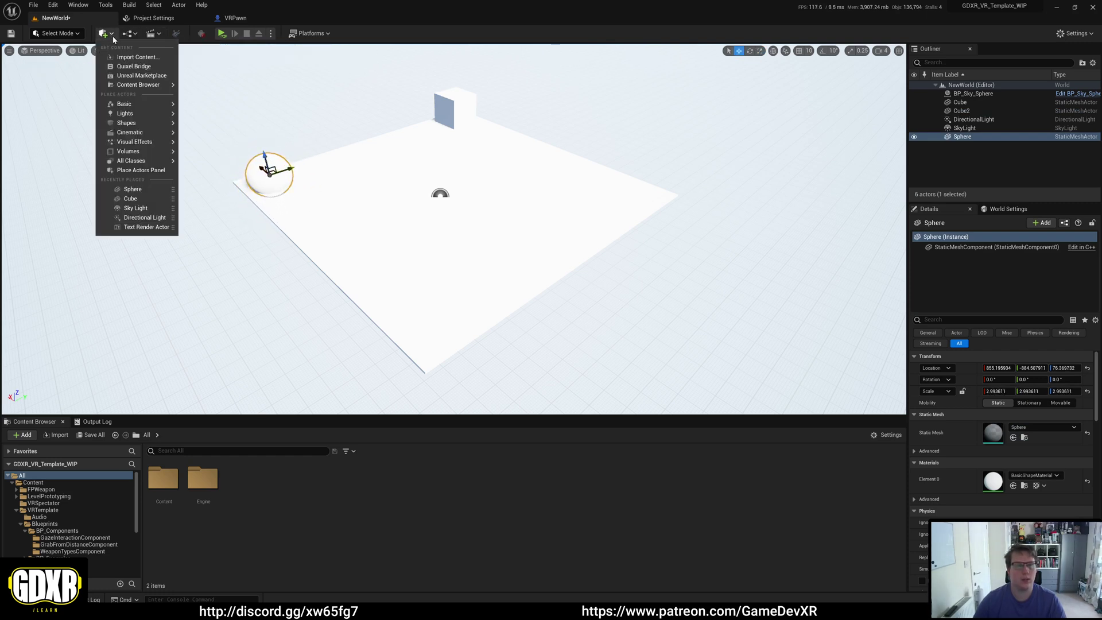
pyautogui.moveTo(165, 126)
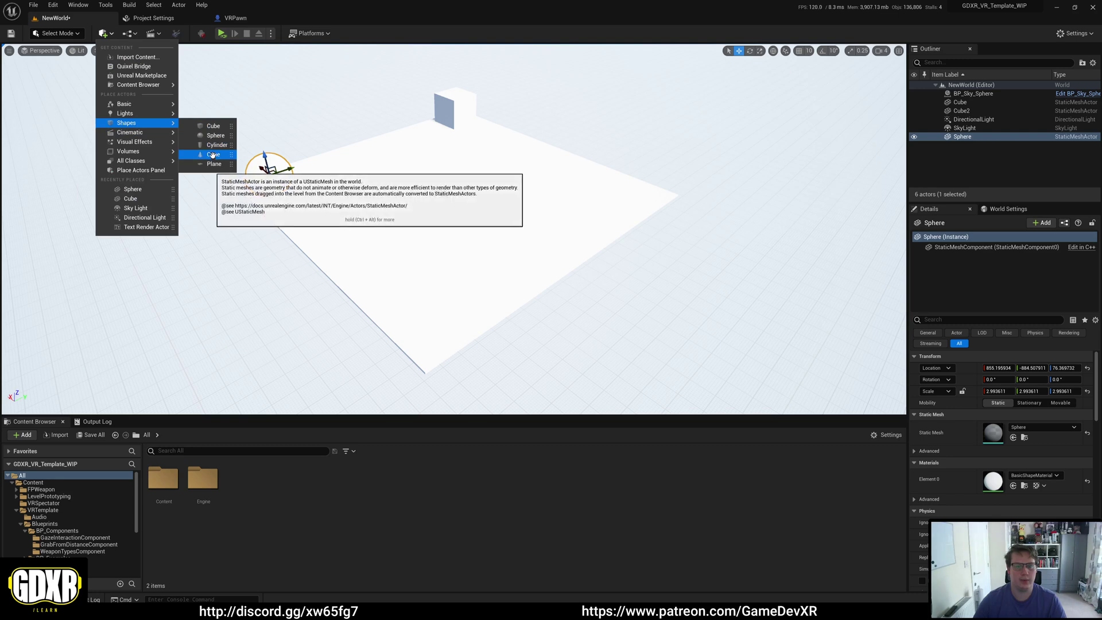
pyautogui.moveTo(213, 155); pyautogui.dragTo(427, 306)
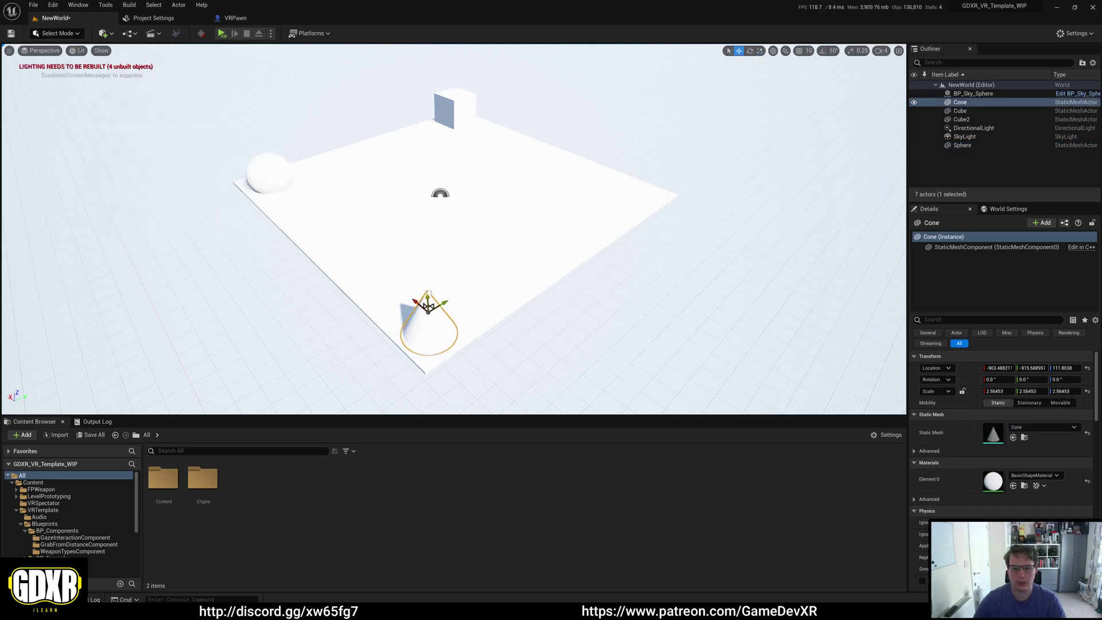
# Step: Add a cylinder on the remaining empty corner of the floor and enlarge it to match the other corner shapes
pyautogui.click(128, 33)
pyautogui.click(104, 33)
pyautogui.moveTo(131, 138)
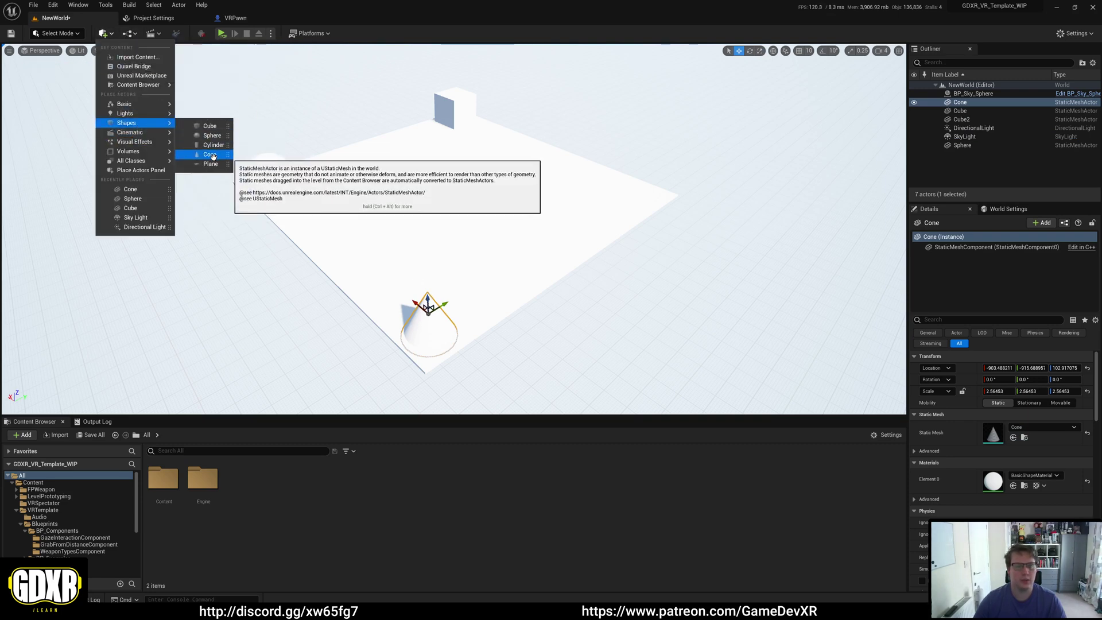
pyautogui.moveTo(213, 145); pyautogui.dragTo(627, 167)
pyautogui.press('r')
pyautogui.keyDown('alt'); pyautogui.moveTo(689, 189); pyautogui.dragTo(609, 189); pyautogui.keyUp('alt')
pyautogui.click(766, 202)
pyautogui.moveTo(766, 202); pyautogui.dragTo(678, 184, button='right')
# Step: Place a Player Start on the floor between the Sky Light and the cone, adjusting its height to about 9
pyautogui.click(128, 33)
pyautogui.click(108, 36)
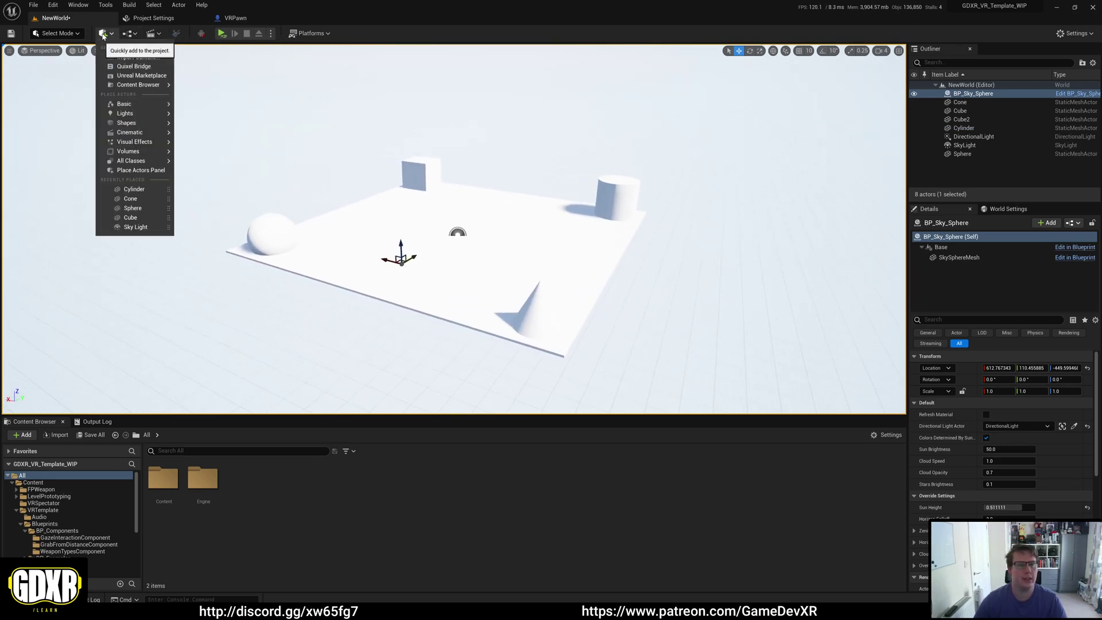
pyautogui.moveTo(137, 145)
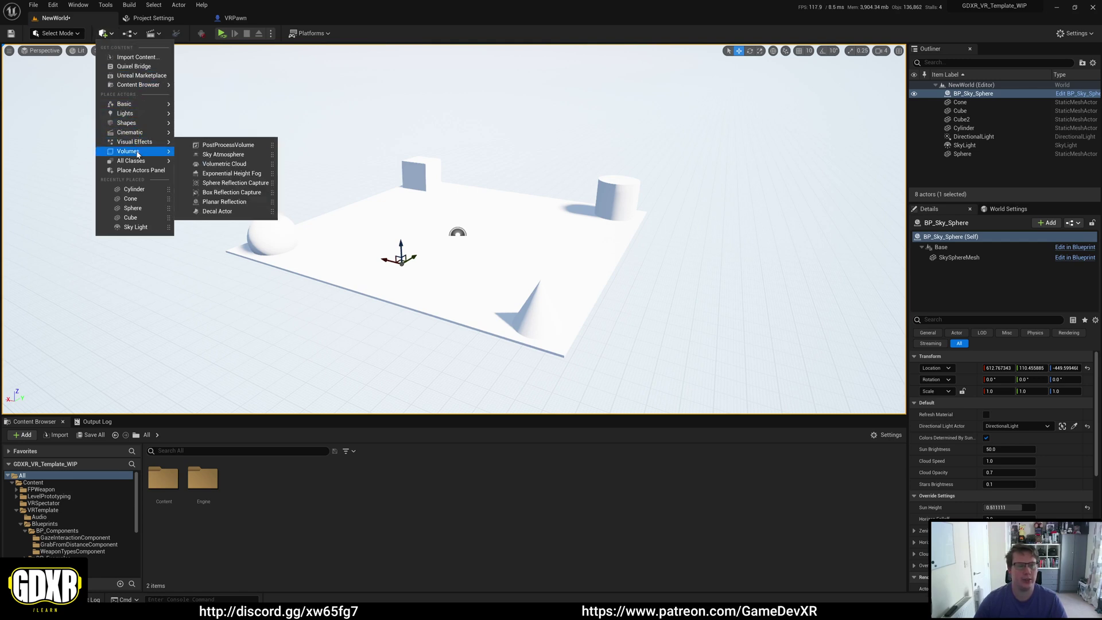
pyautogui.moveTo(130, 108)
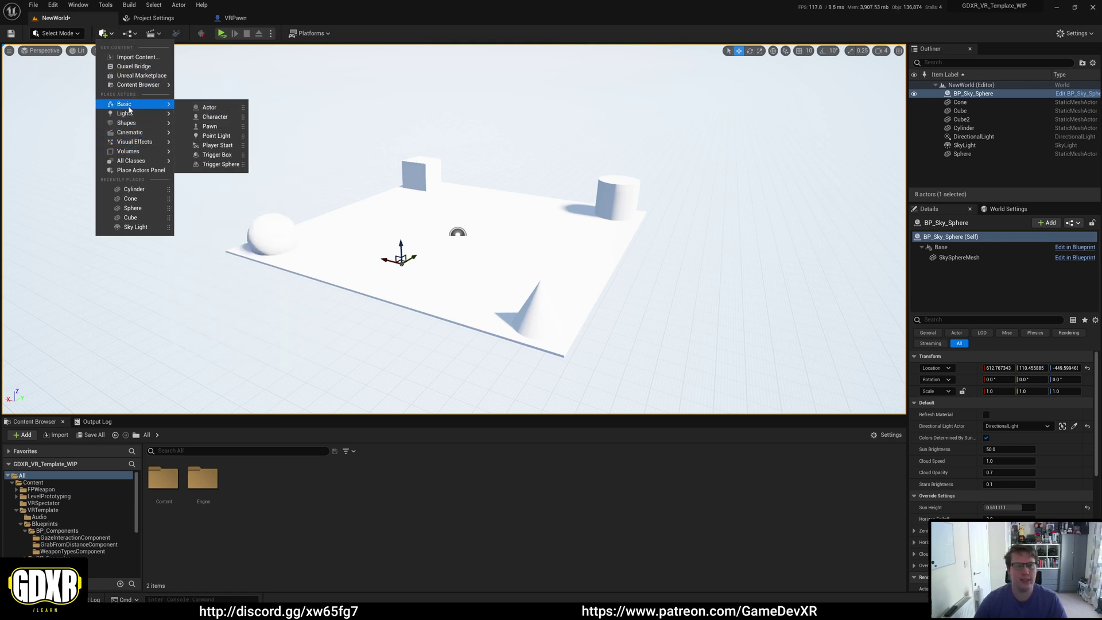
pyautogui.moveTo(208, 127); pyautogui.dragTo(426, 202)
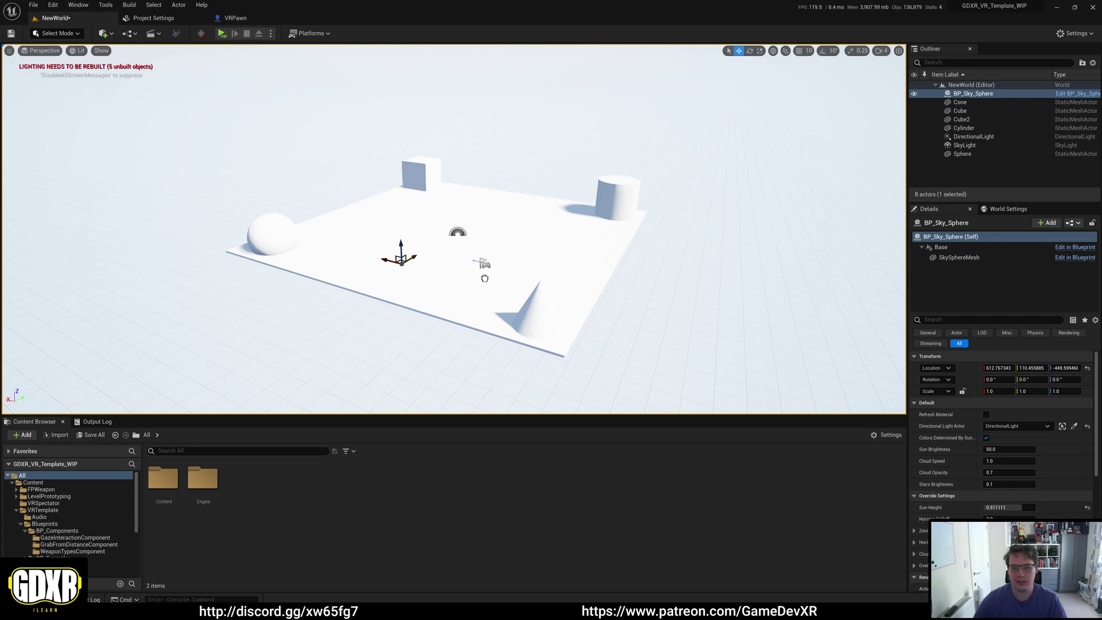
pyautogui.moveTo(496, 266); pyautogui.dragTo(497, 266)
pyautogui.press('w')
pyautogui.moveTo(497, 266); pyautogui.dragTo(514, 192, button='right')
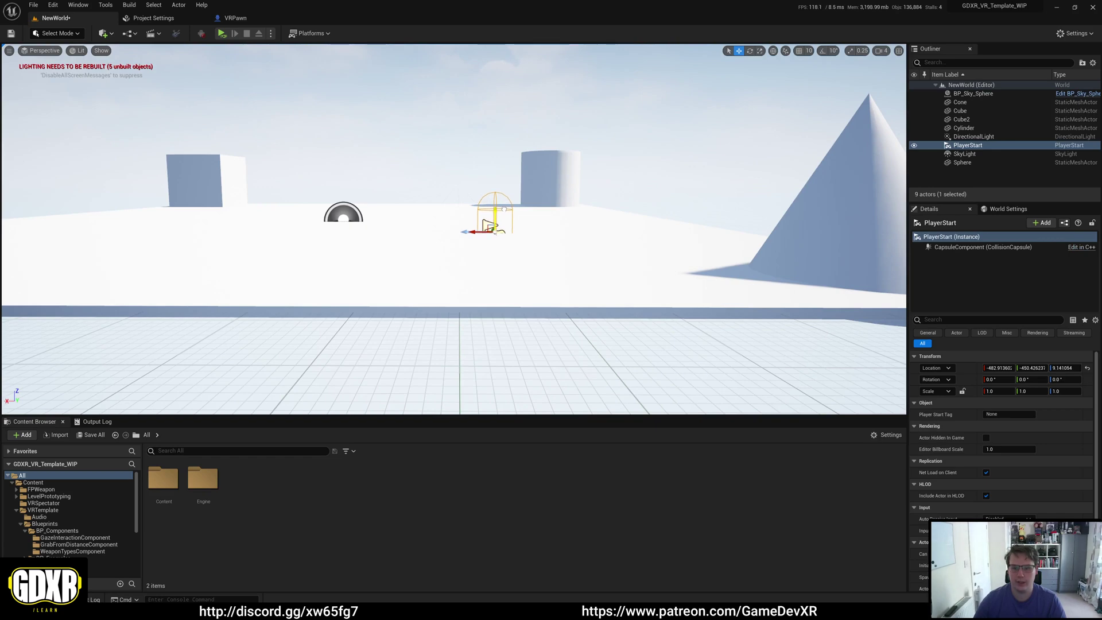
pyautogui.press('e')
pyautogui.press('d')
pyautogui.moveTo(459, 230); pyautogui.dragTo(390, 287, button='right')
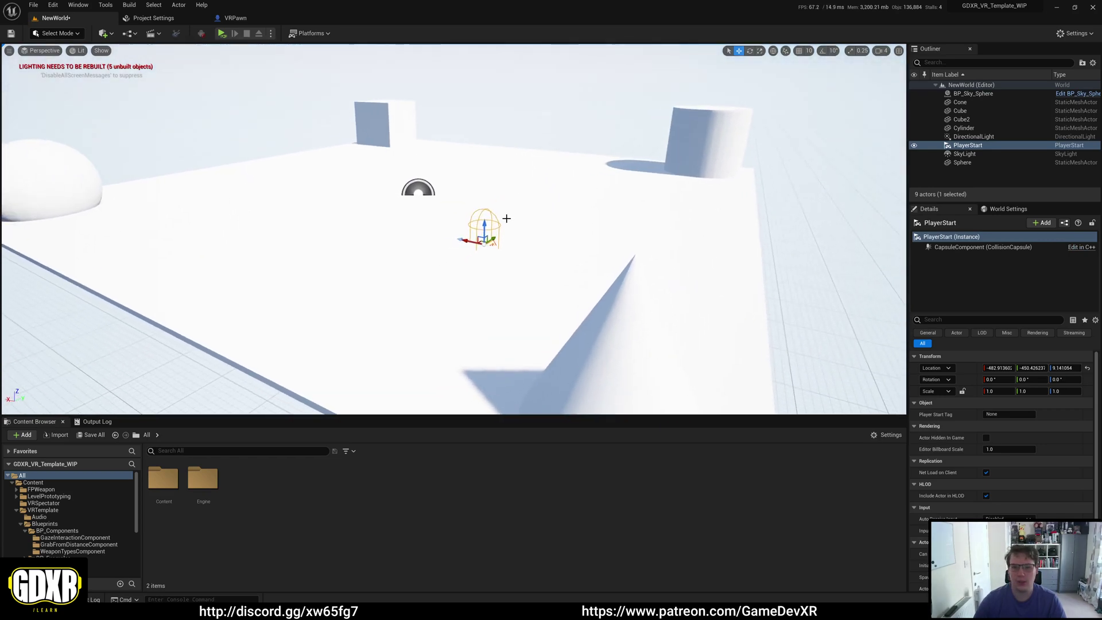
# Step: Run the level in VR Preview to look around the scene and end the preview
pyautogui.click(222, 33)
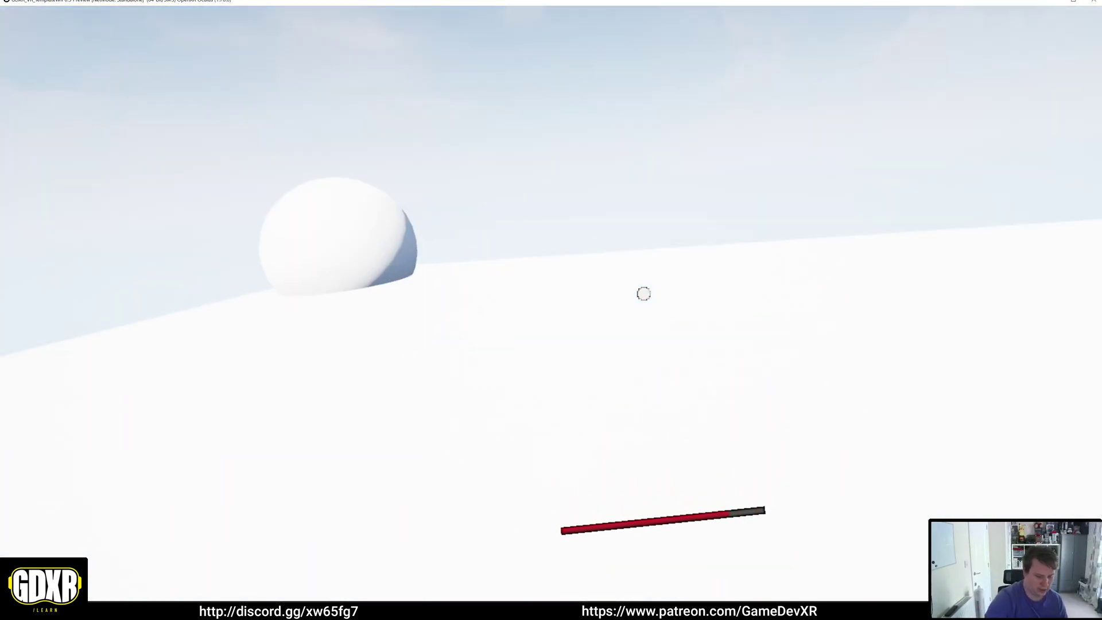
pyautogui.press('Escape')
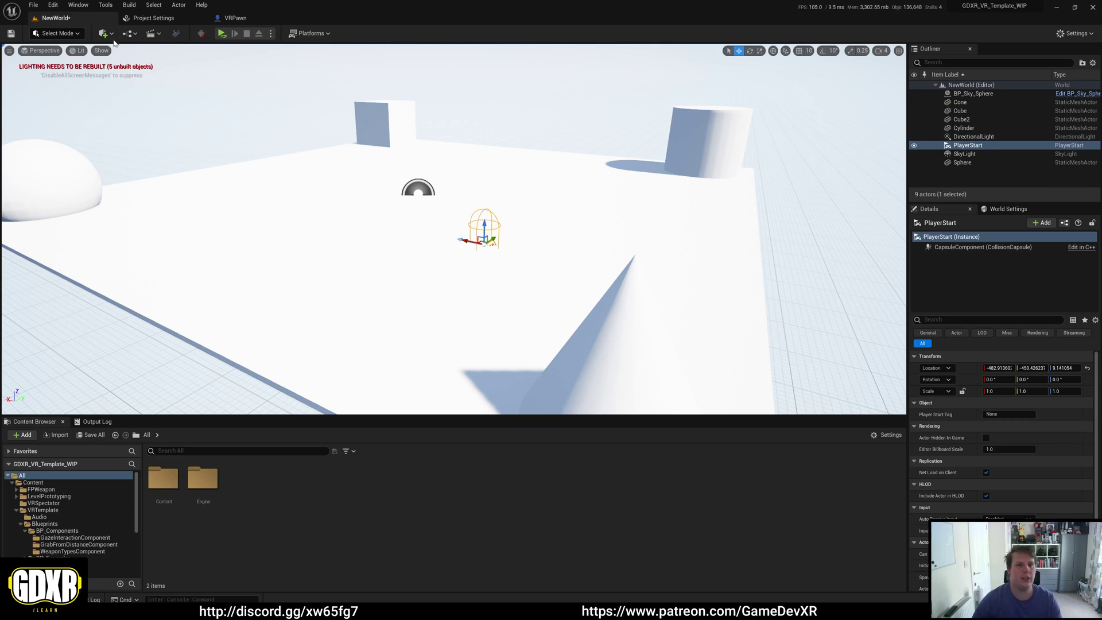
# Step: Place a Nav Mesh Bounds Volume on the floor near the Sky Light
pyautogui.click(112, 34)
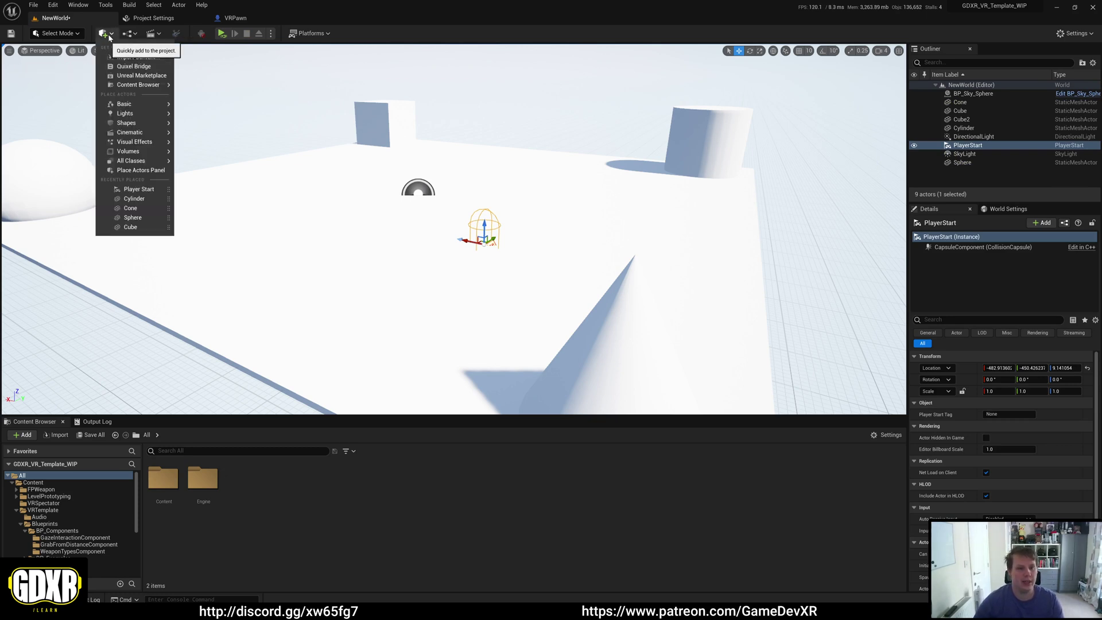
pyautogui.moveTo(144, 152)
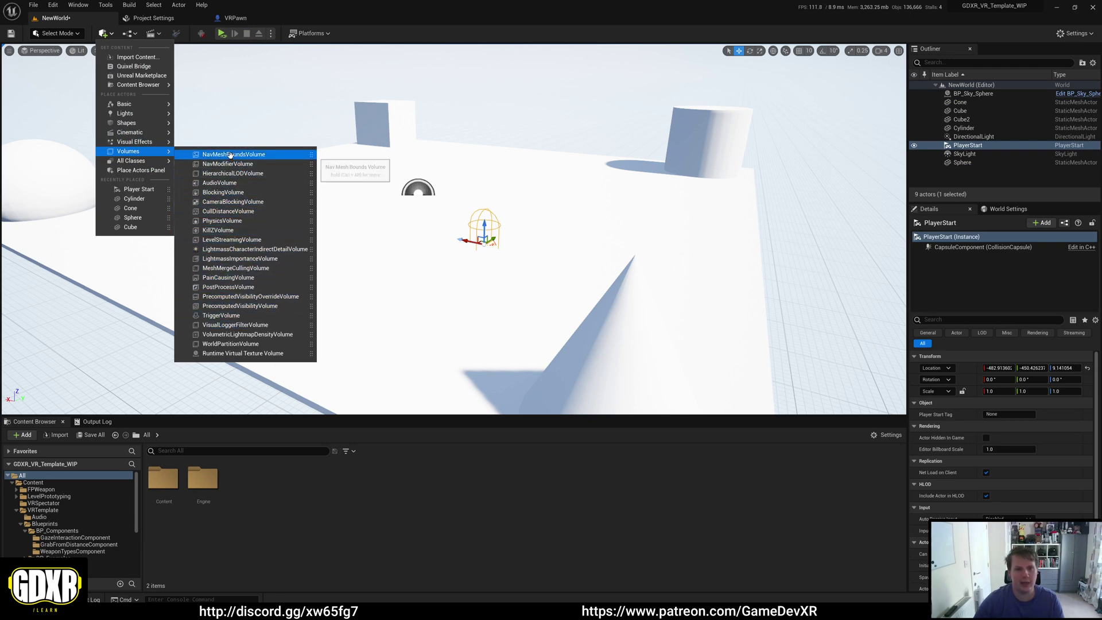
pyautogui.moveTo(230, 155); pyautogui.dragTo(399, 202)
pyautogui.moveTo(399, 201); pyautogui.dragTo(436, 179, button='right')
# Step: Scale the Nav Mesh Bounds Volume to about 12.06 in X and Y so it covers the whole floor
pyautogui.press('s')
pyautogui.press('w')
pyautogui.press('s')
pyautogui.press('r')
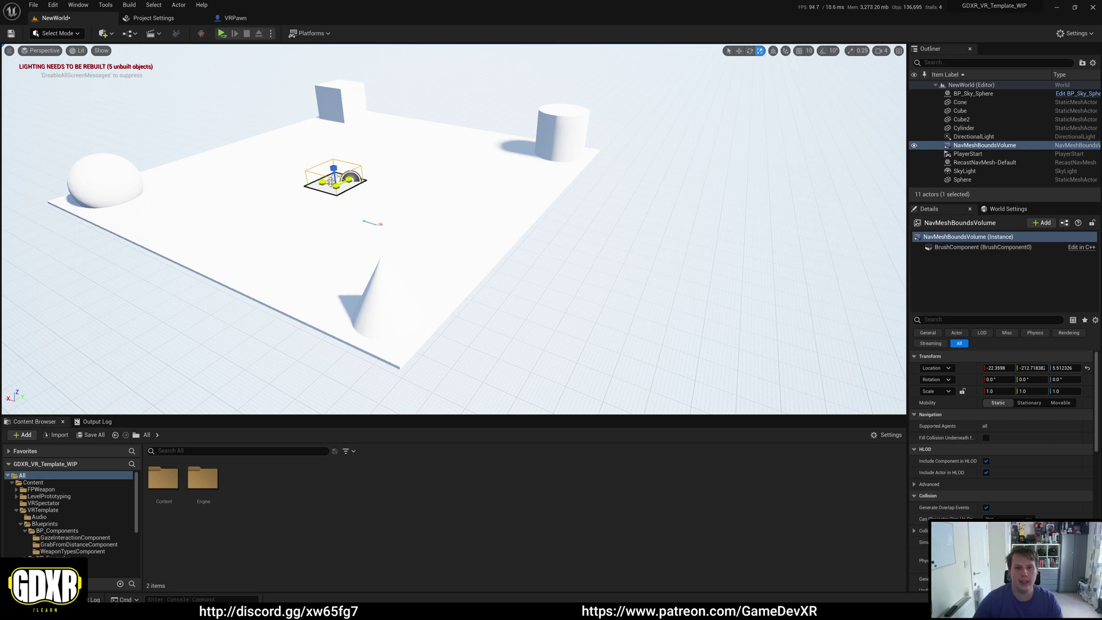
pyautogui.moveTo(336, 184); pyautogui.dragTo(379, 243)
# Step: Save the level and test it with its navigation volume in VR Preview
pyautogui.click(33, 4)
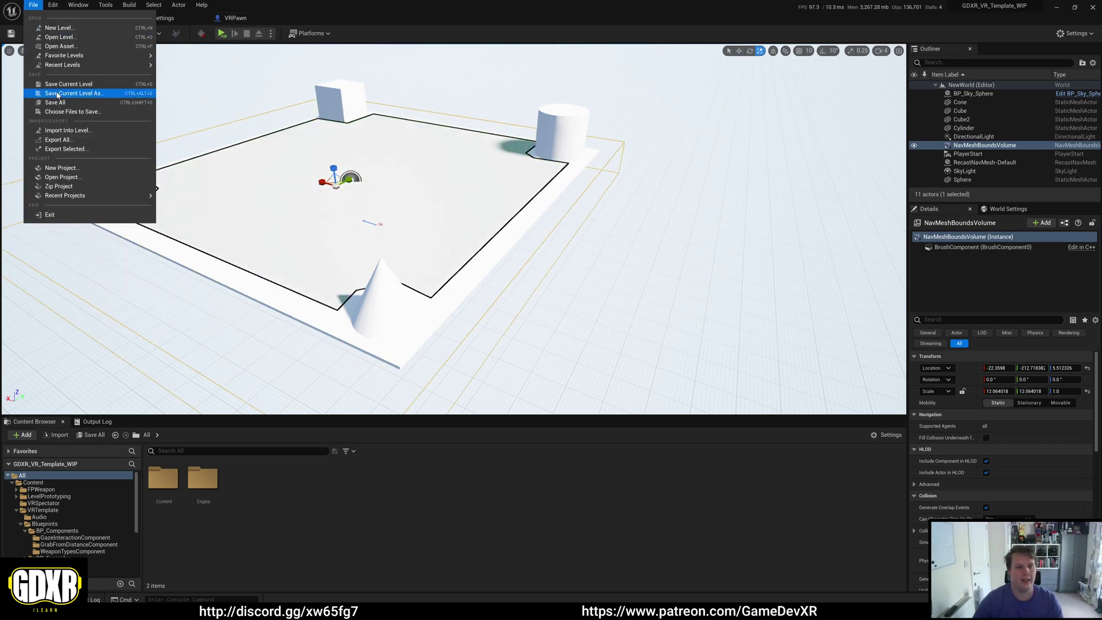
pyautogui.click(55, 97)
pyautogui.click(221, 34)
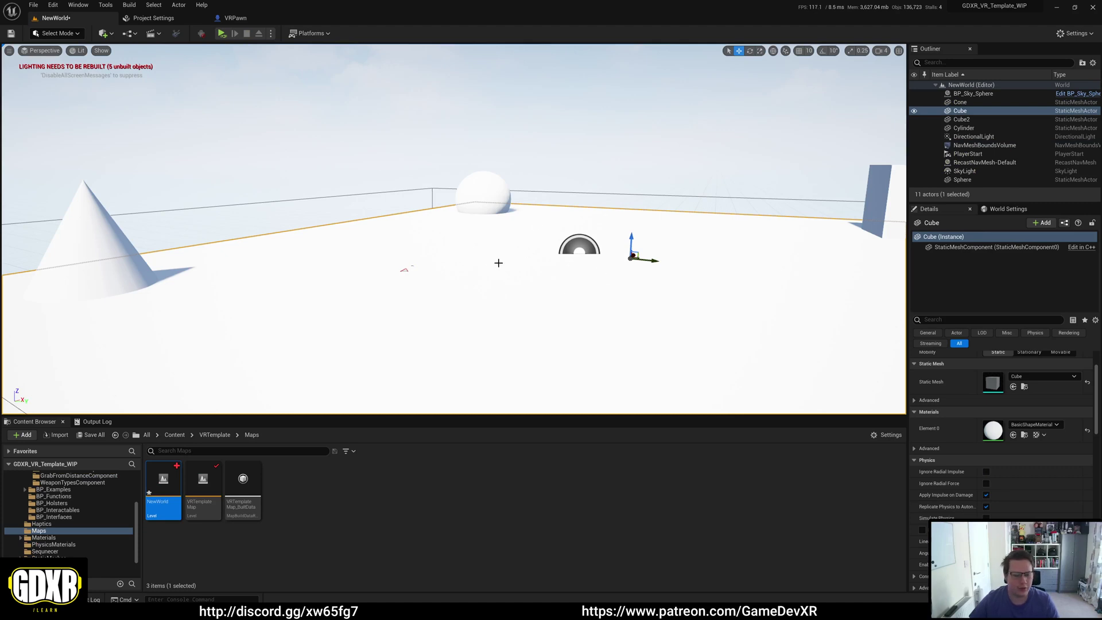
# Step: Set the floor cube's collision preset to BlockAll
pyautogui.moveTo(499, 263); pyautogui.dragTo(506, 256, button='right')
pyautogui.scroll(-5, 976, 448)
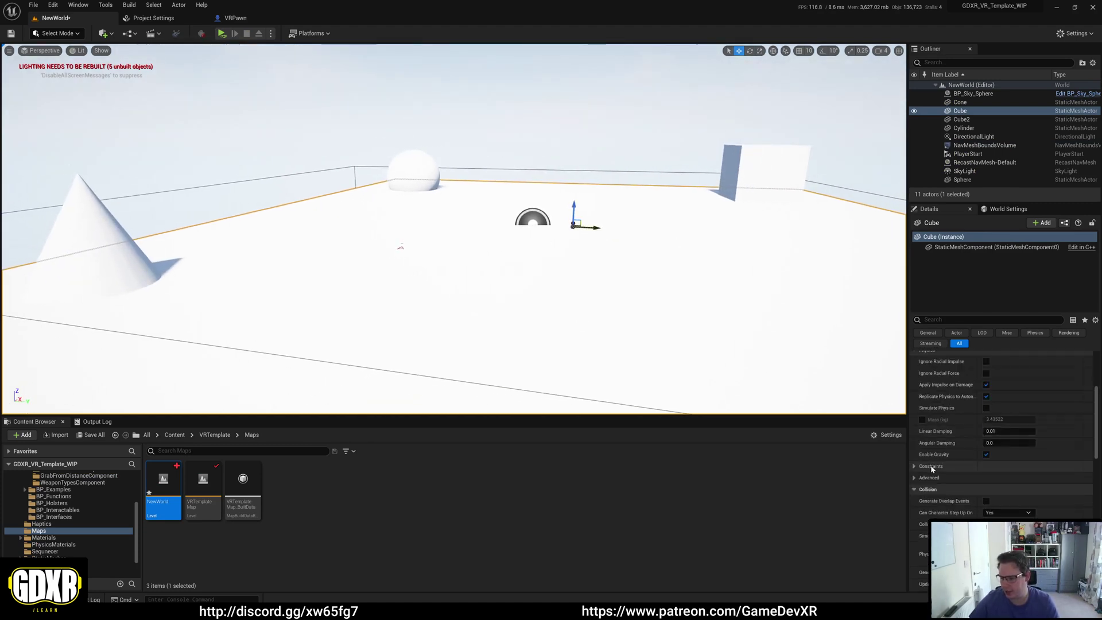
pyautogui.click(1008, 442)
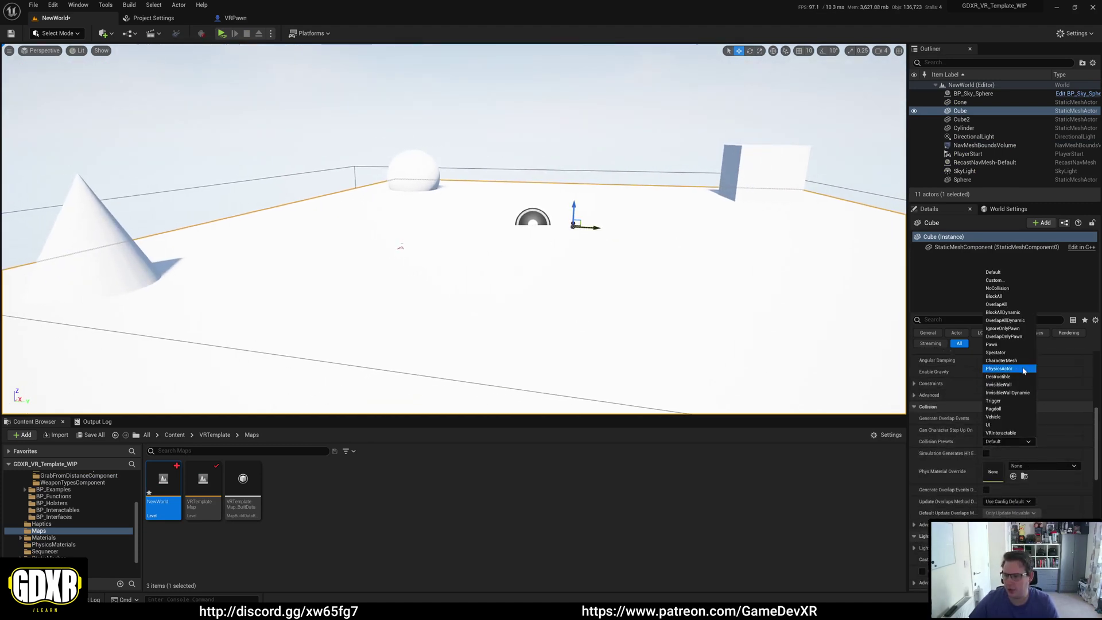
pyautogui.click(1003, 297)
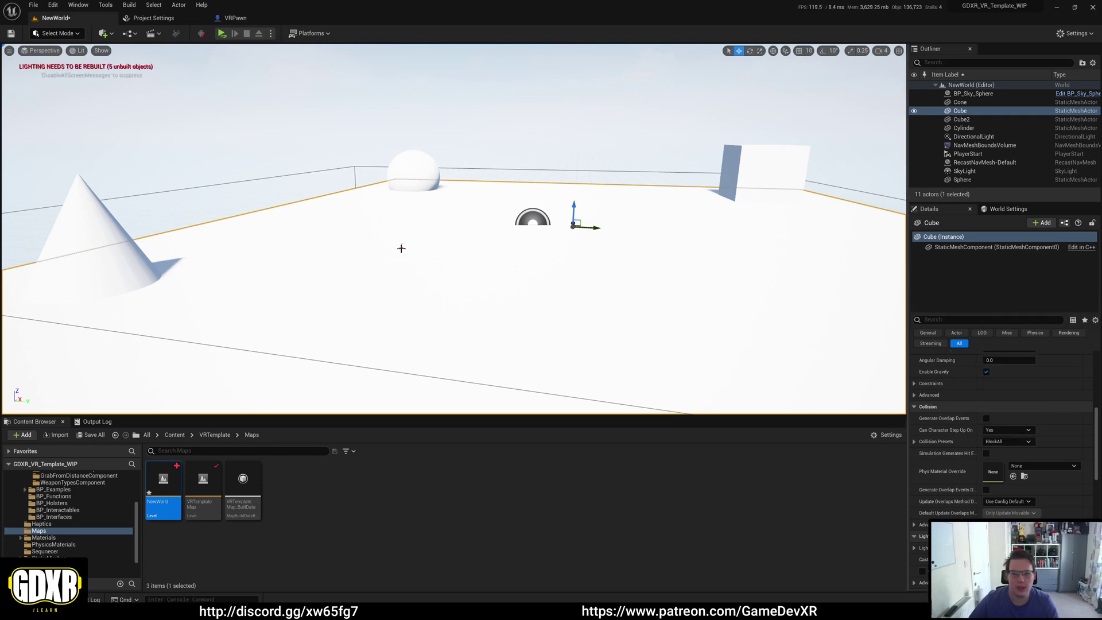
# Step: Check the Player Start's placement on the floor up close and save all changes
pyautogui.click(401, 247)
pyautogui.press('f')
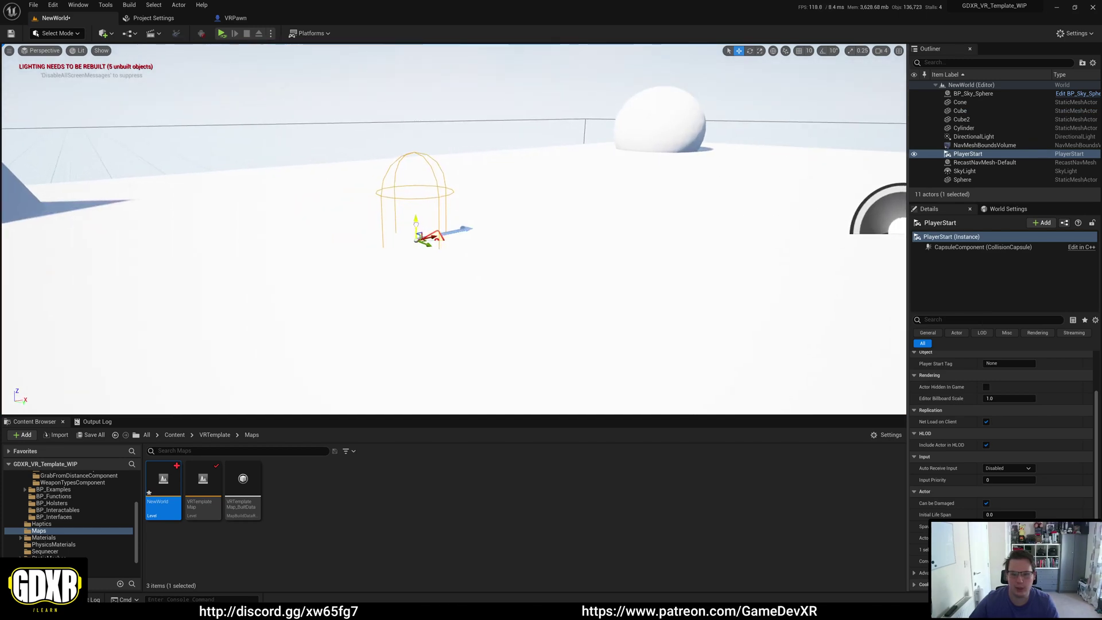
pyautogui.press('s')
pyautogui.moveTo(558, 221); pyautogui.dragTo(583, 232, button='right')
pyautogui.click(34, 5)
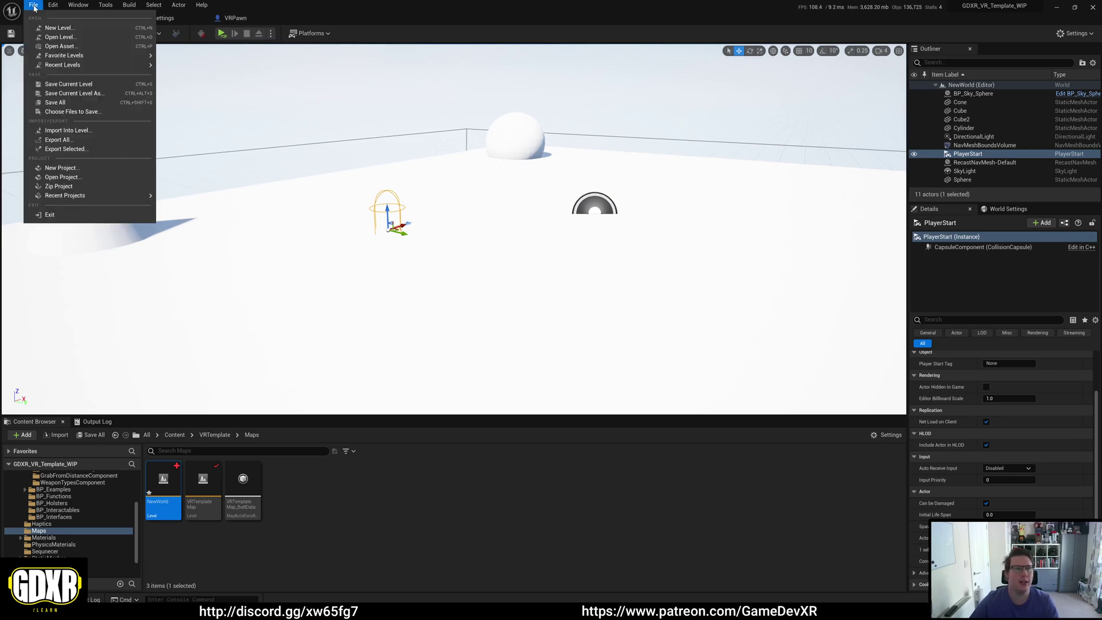
pyautogui.click(58, 103)
# Step: Open the floor cube's static mesh and look through its available collision commands
pyautogui.click(684, 276)
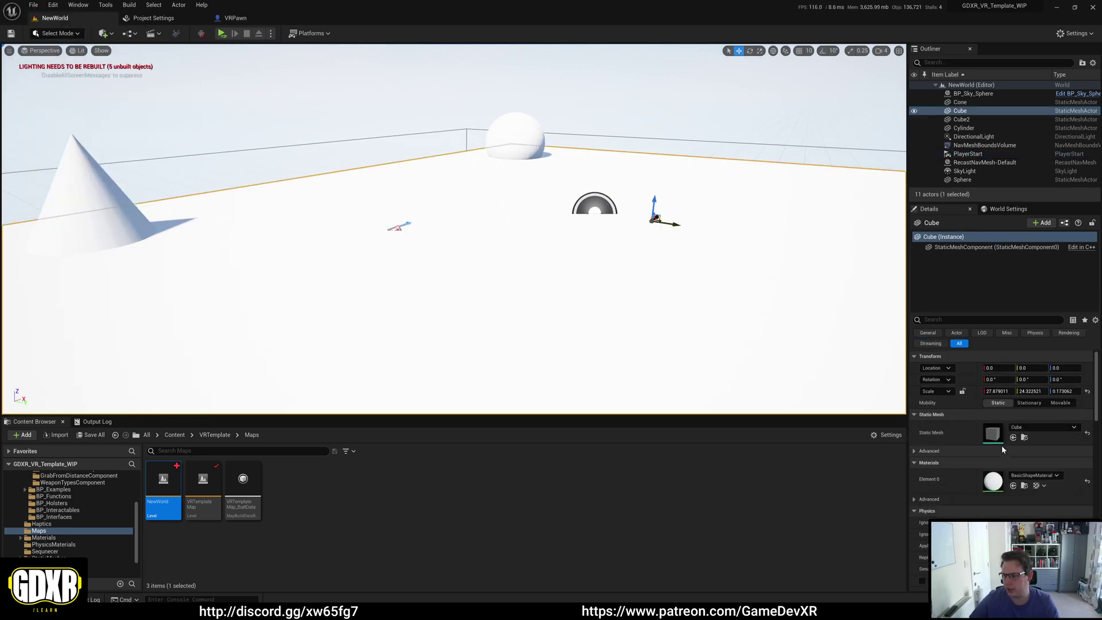
pyautogui.doubleClick(993, 435)
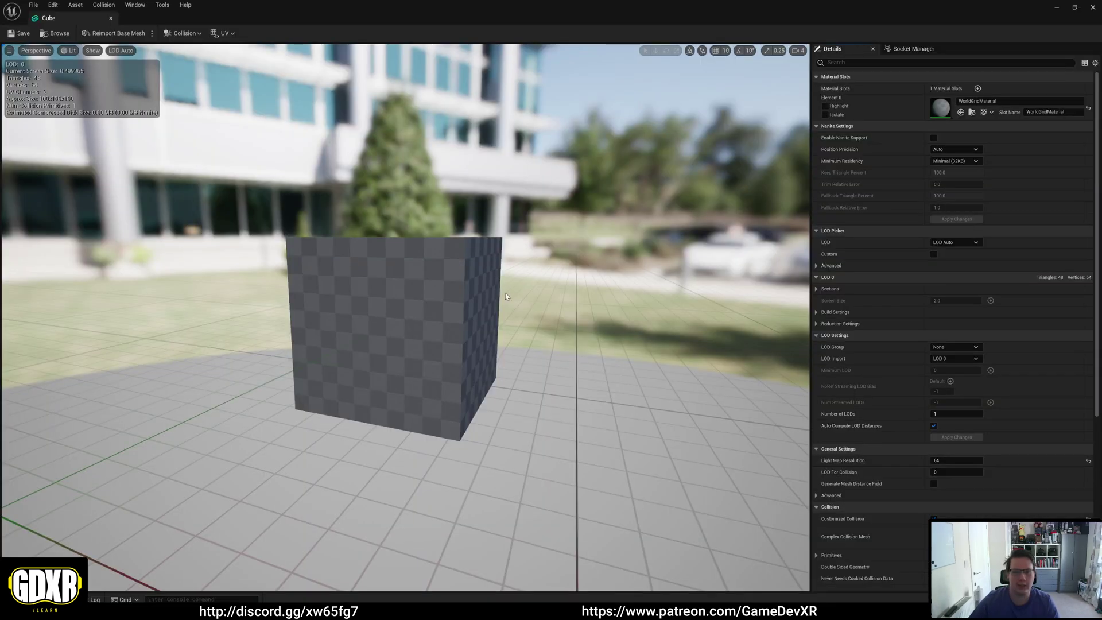
pyautogui.click(103, 6)
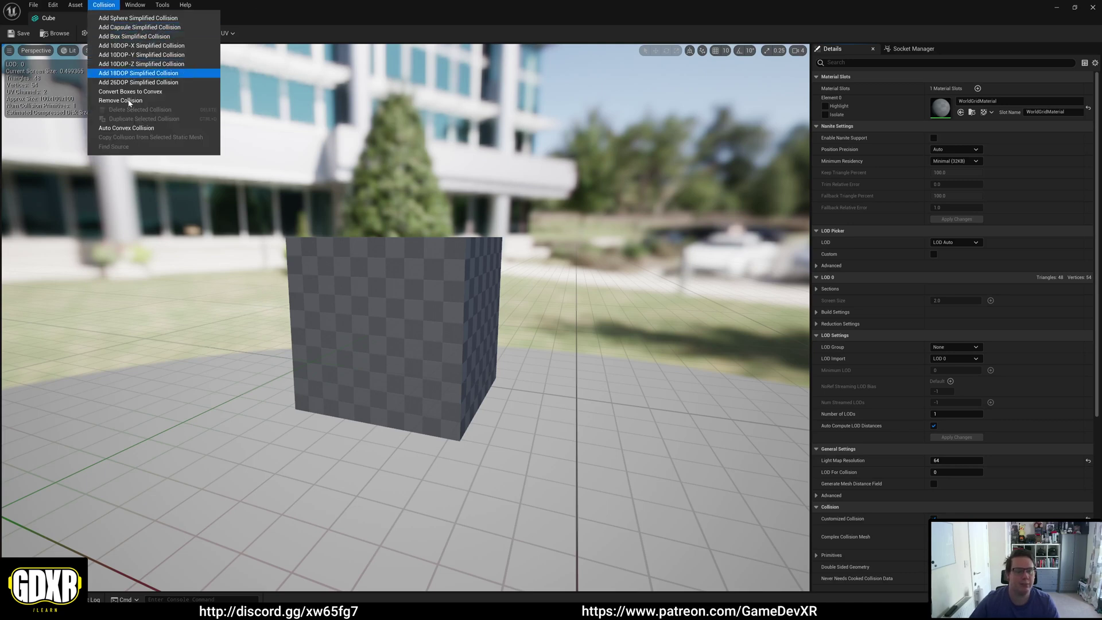
pyautogui.click(301, 18)
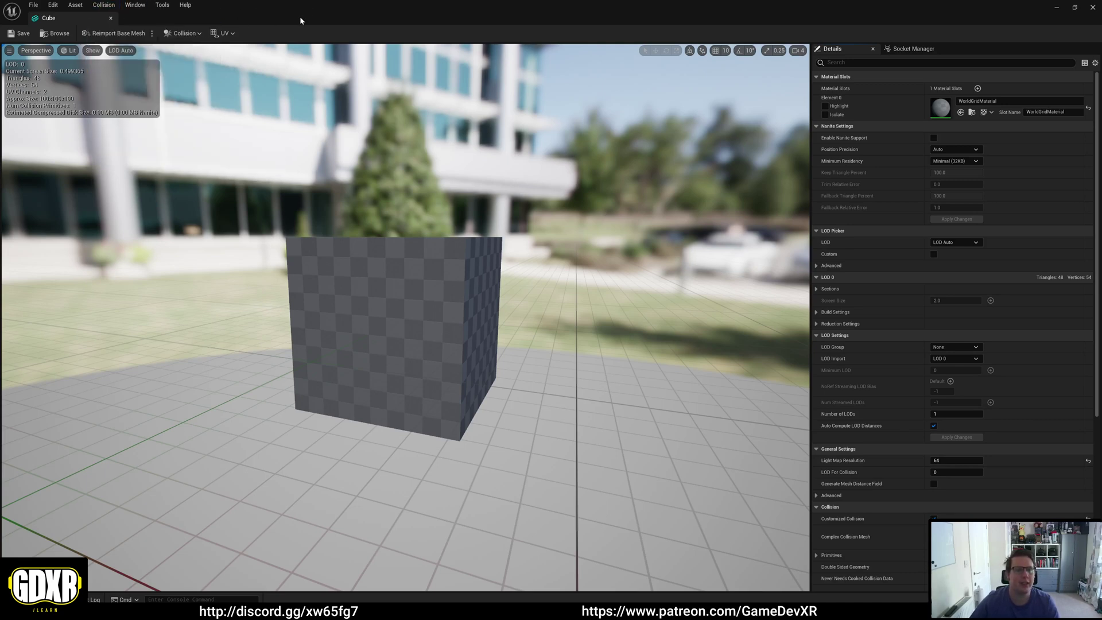
# Step: Display the cube mesh's simple collision, review its collision settings, and close the mesh editor
pyautogui.moveTo(381, 242); pyautogui.dragTo(193, 110)
pyautogui.click(93, 51)
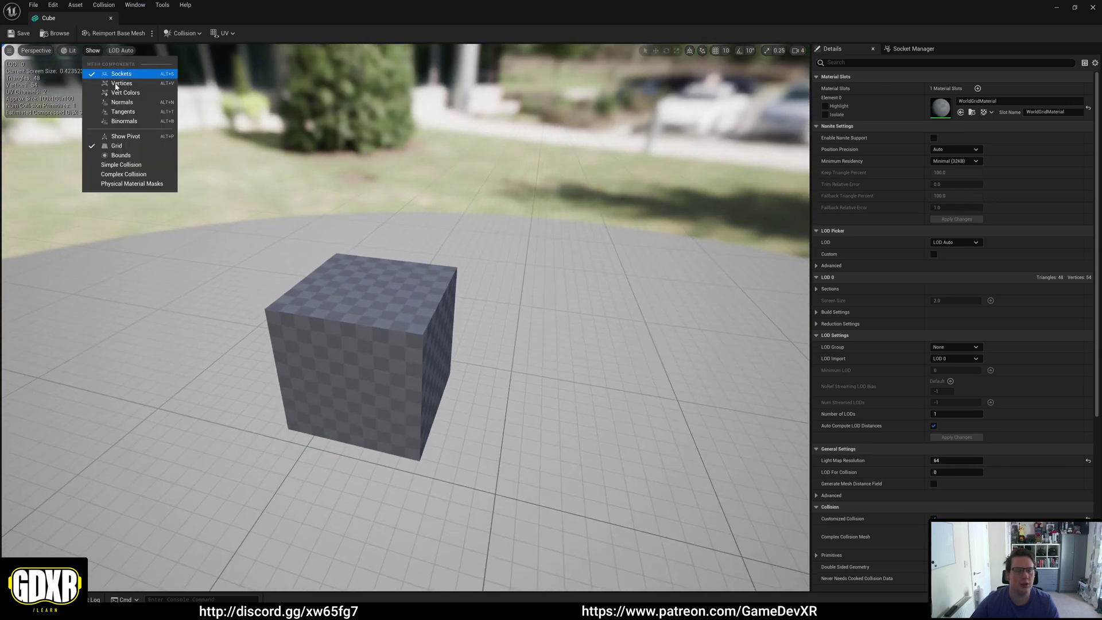
pyautogui.click(138, 165)
pyautogui.scroll(-8, 899, 401)
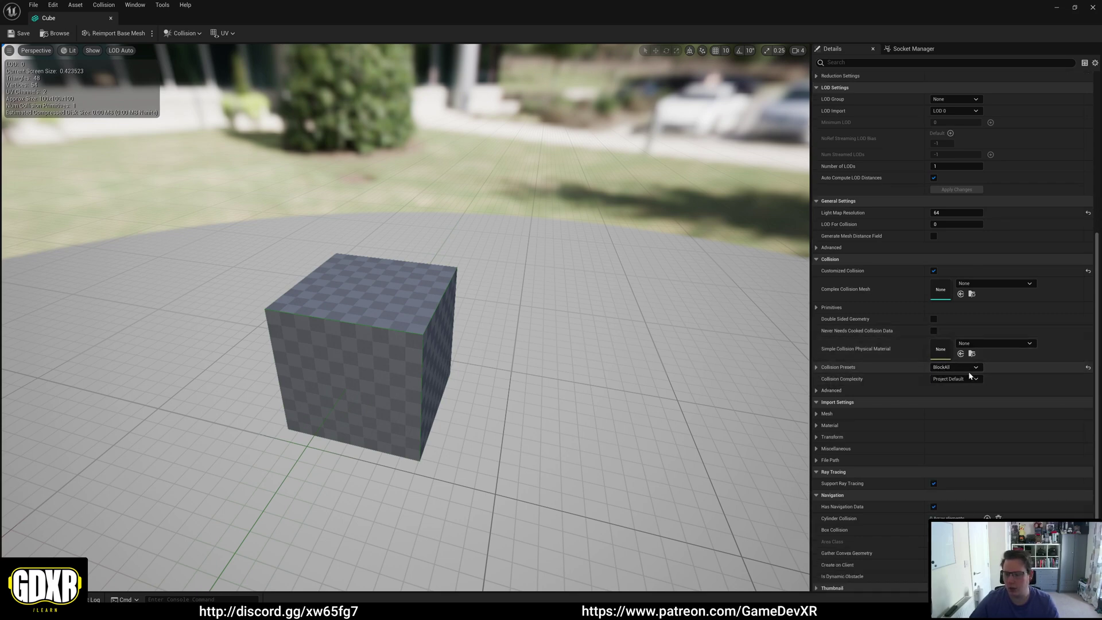
pyautogui.click(111, 18)
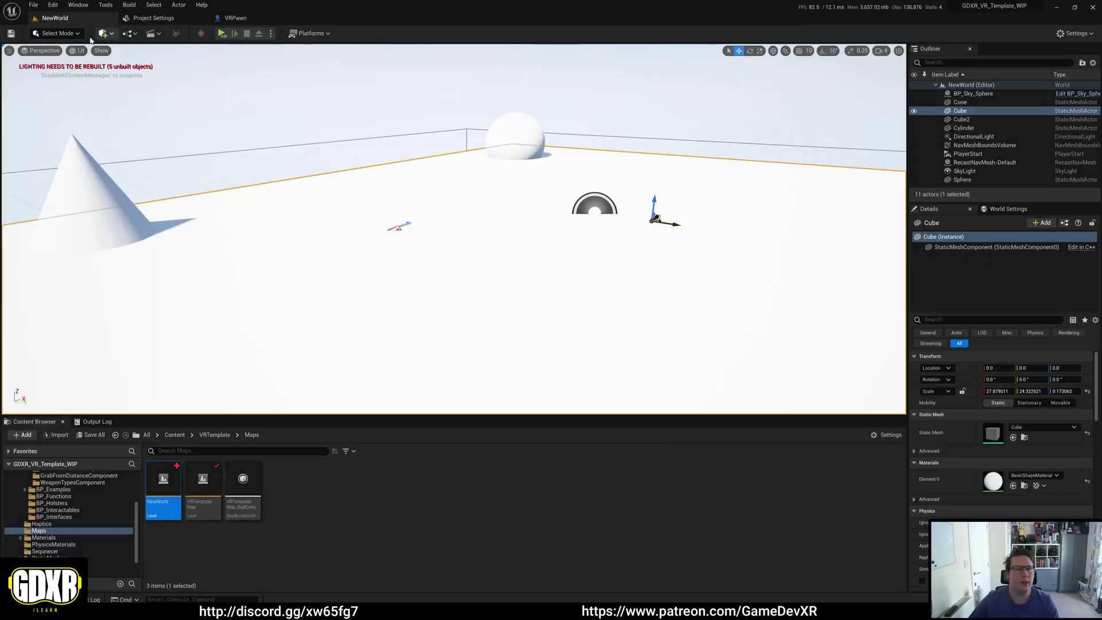
# Step: Run the level in VR Preview again to test the floor's collision and end the preview
pyautogui.click(222, 33)
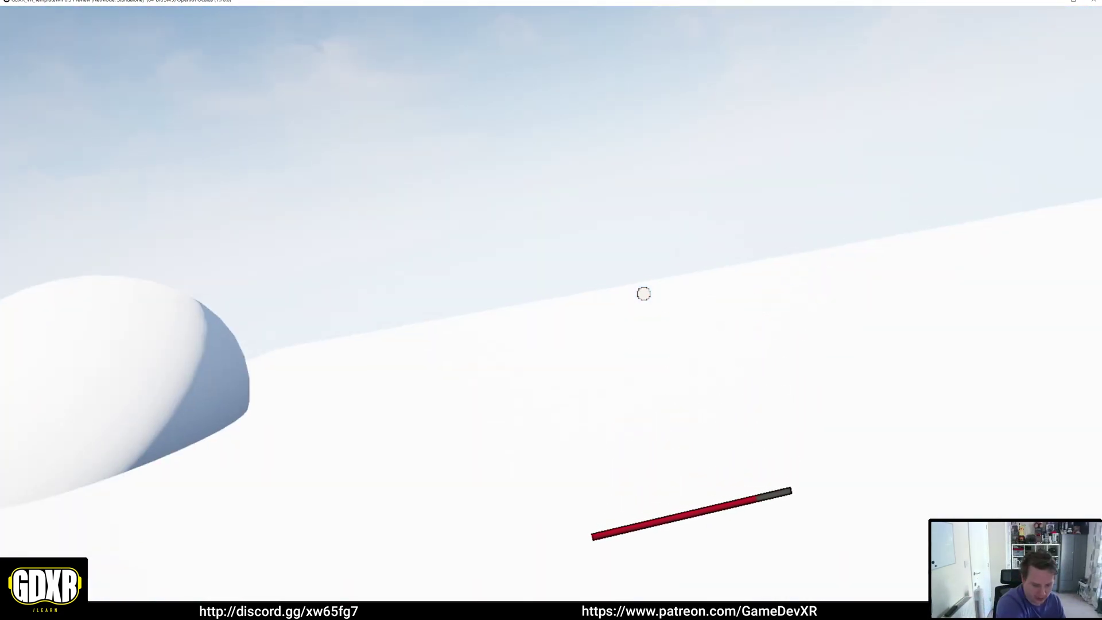
pyautogui.press('Escape')
pyautogui.click(424, 295)
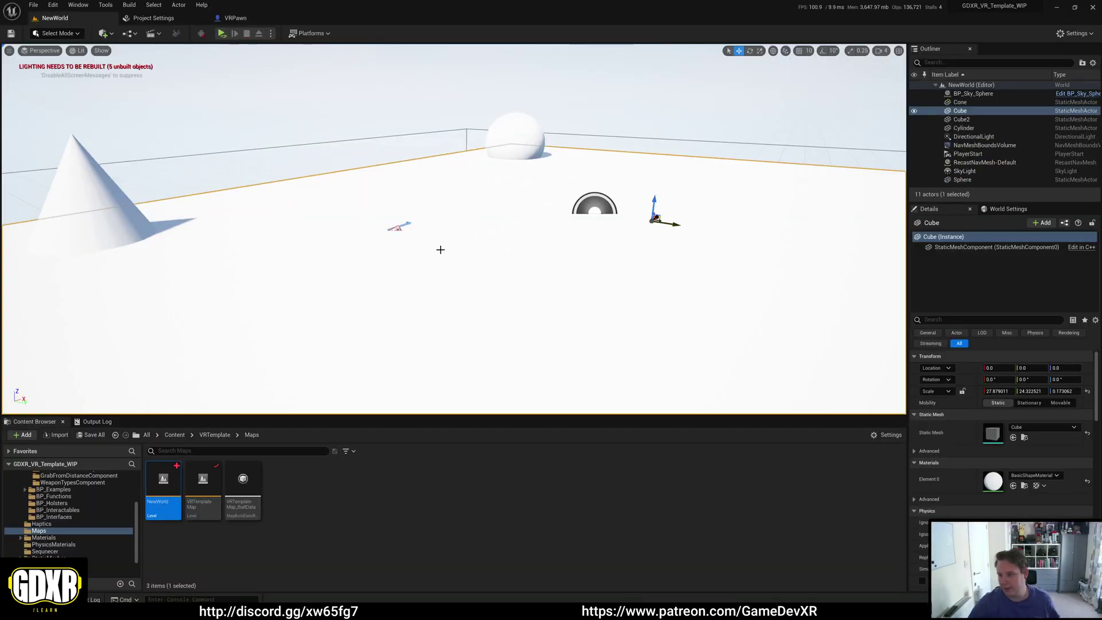